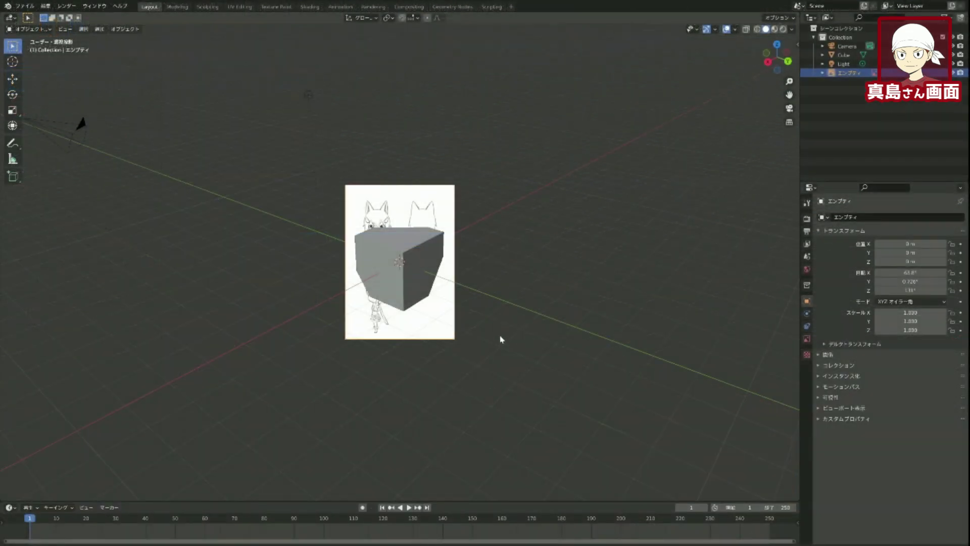
Select the character reference image and scale it up so it stands larger around the cube.
{"action": "scroll", "coordinate": [503, 331], "scroll_direction": "up", "scroll_amount": 3}
{"action": "scroll", "coordinate": [505, 325], "scroll_direction": "up", "scroll_amount": 2}
{"action": "scroll", "coordinate": [506, 325], "scroll_direction": "down", "scroll_amount": 3}
{"action": "mouse_move", "coordinate": [539, 294]}
{"action": "middle_mouse_down"}
{"action": "mouse_move", "coordinate": [454, 359]}
{"action": "mouse_move", "coordinate": [420, 277]}
{"action": "mouse_move", "coordinate": [467, 242]}
{"action": "mouse_move", "coordinate": [509, 268]}
{"action": "mouse_move", "coordinate": [518, 299]}
{"action": "middle_mouse_up"}
{"action": "scroll", "coordinate": [518, 300], "scroll_direction": "up", "scroll_amount": 1}
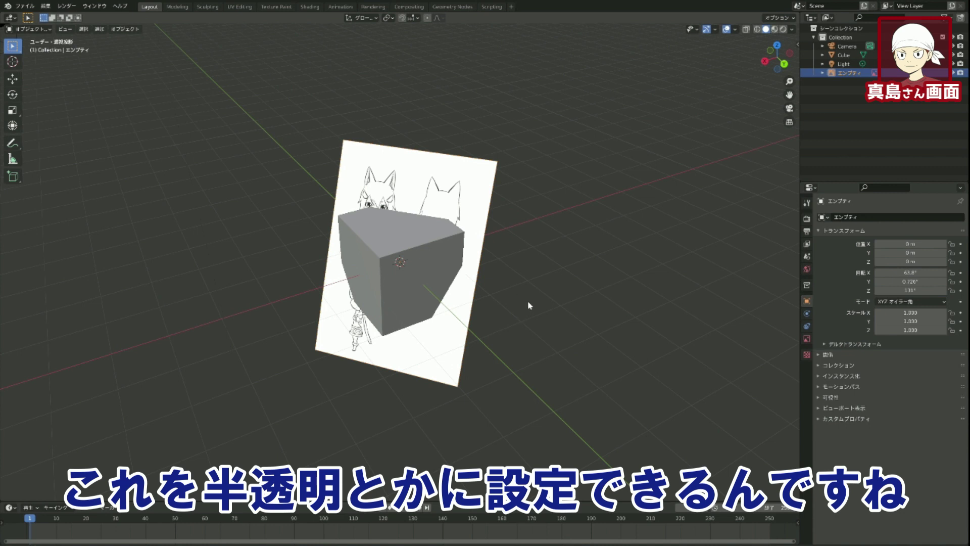
{"action": "left_click", "coordinate": [493, 184]}
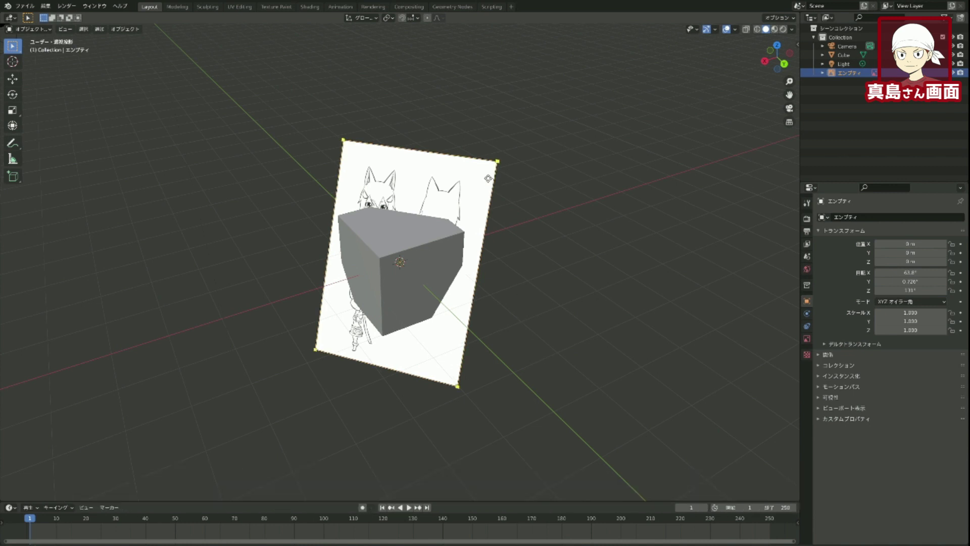
{"action": "left_click_drag", "start_coordinate": [488, 178], "coordinate": [319, 94]}
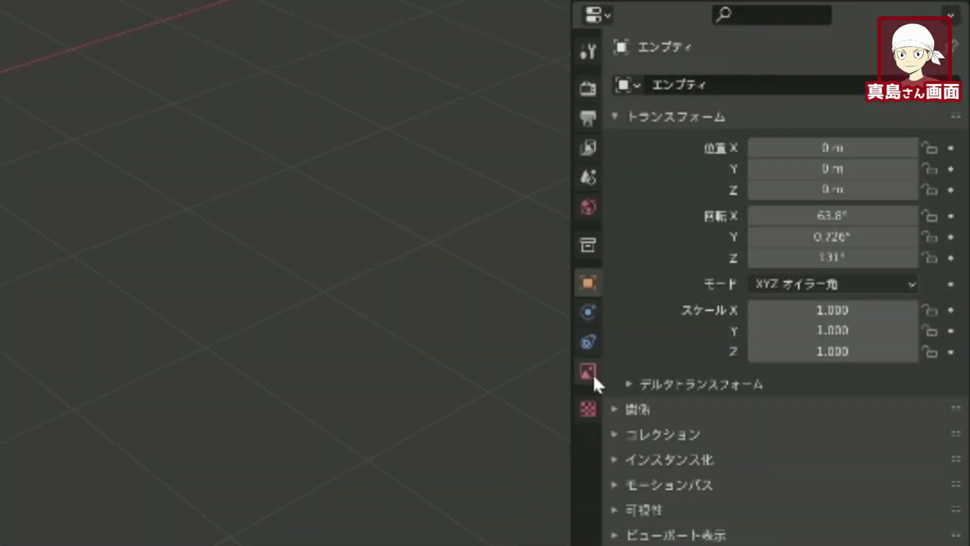
Enable Opacity on the reference image and lower it to about 0.5.
{"action": "left_click", "coordinate": [807, 338]}
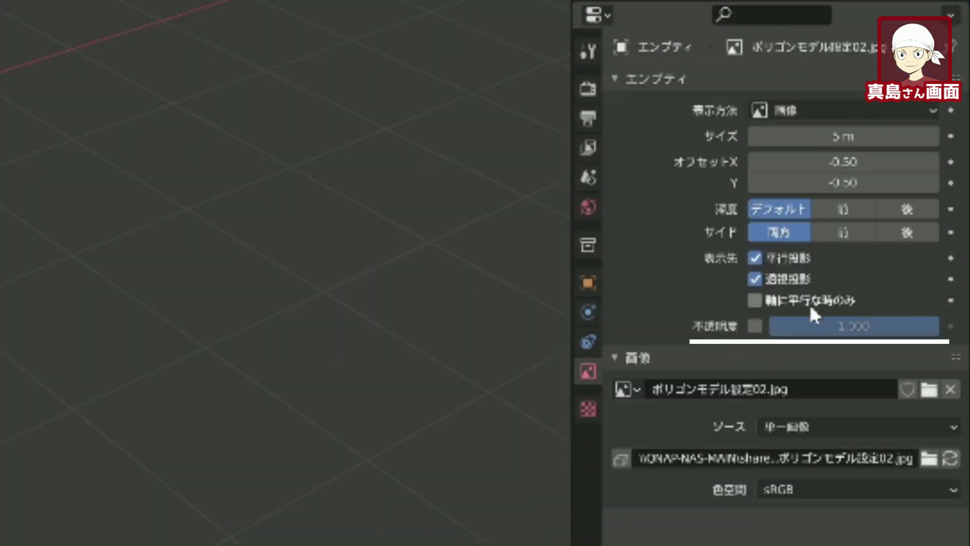
{"action": "left_click", "coordinate": [755, 325]}
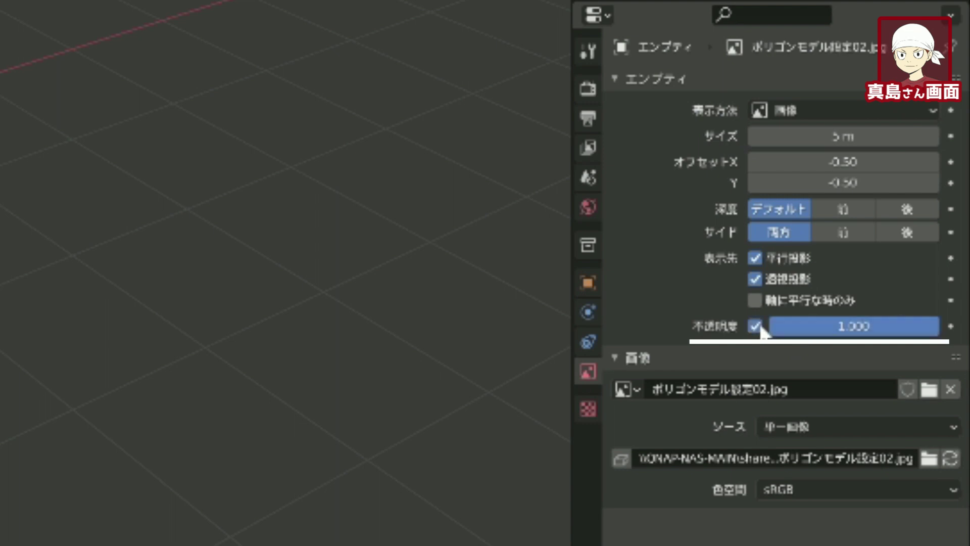
{"action": "left_click_drag", "start_coordinate": [872, 333], "coordinate": [757, 333]}
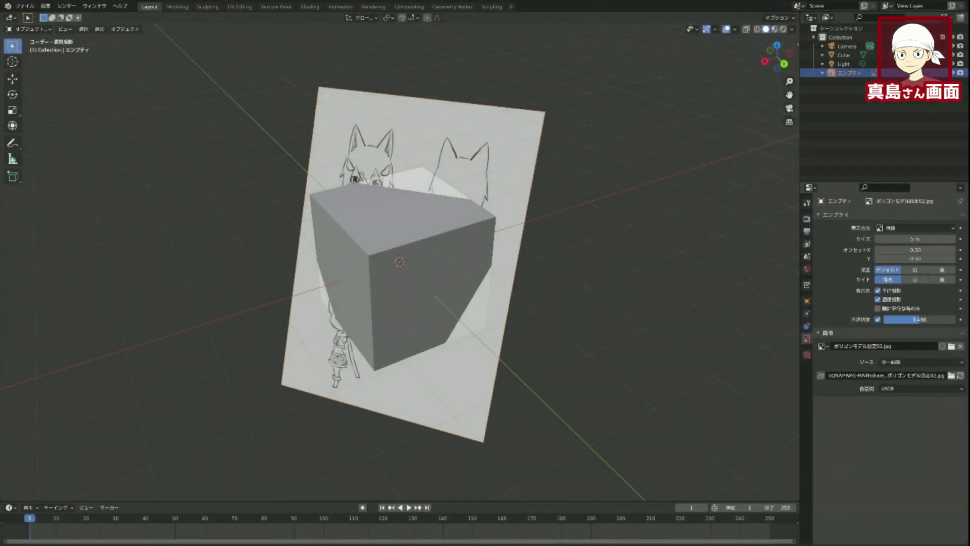
{"action": "left_click_drag", "start_coordinate": [912, 320], "coordinate": [917, 319]}
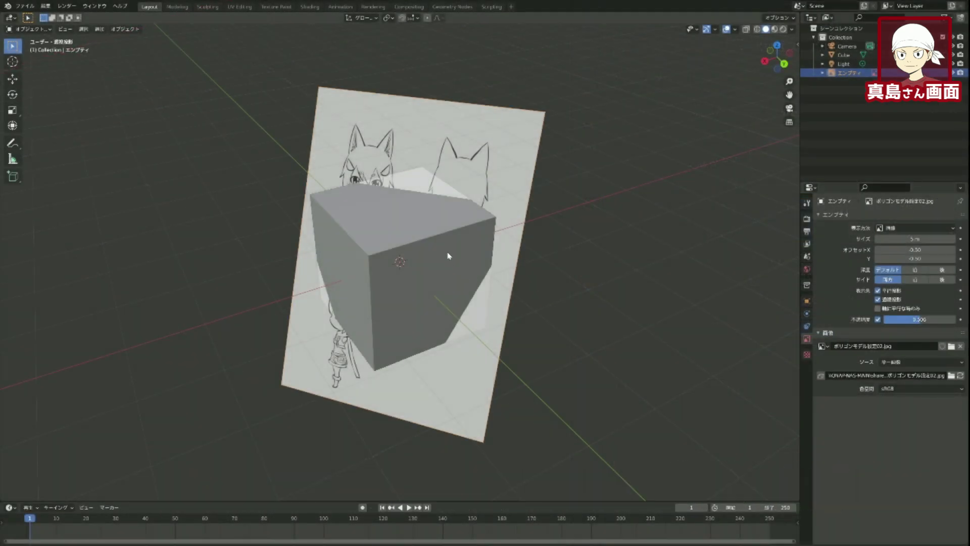
{"action": "mouse_move", "coordinate": [574, 260]}
{"action": "middle_mouse_down"}
{"action": "mouse_move", "coordinate": [603, 235]}
{"action": "mouse_move", "coordinate": [630, 262]}
{"action": "mouse_move", "coordinate": [576, 297]}
{"action": "mouse_move", "coordinate": [556, 243]}
{"action": "mouse_move", "coordinate": [614, 262]}
{"action": "mouse_move", "coordinate": [596, 272]}
{"action": "middle_mouse_up"}
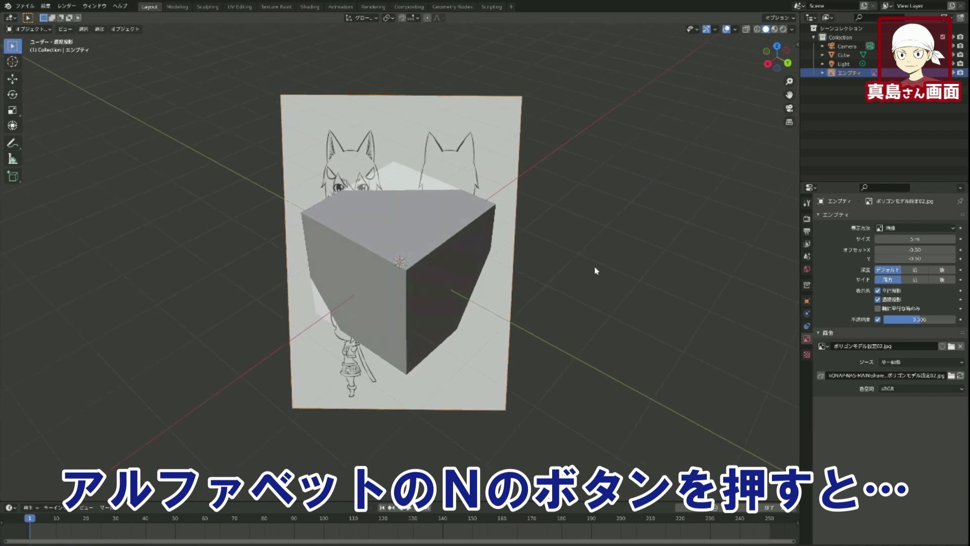
Stand the reference image upright with rotation X 90°, Y and Z at 0.
{"action": "key", "text": "n"}
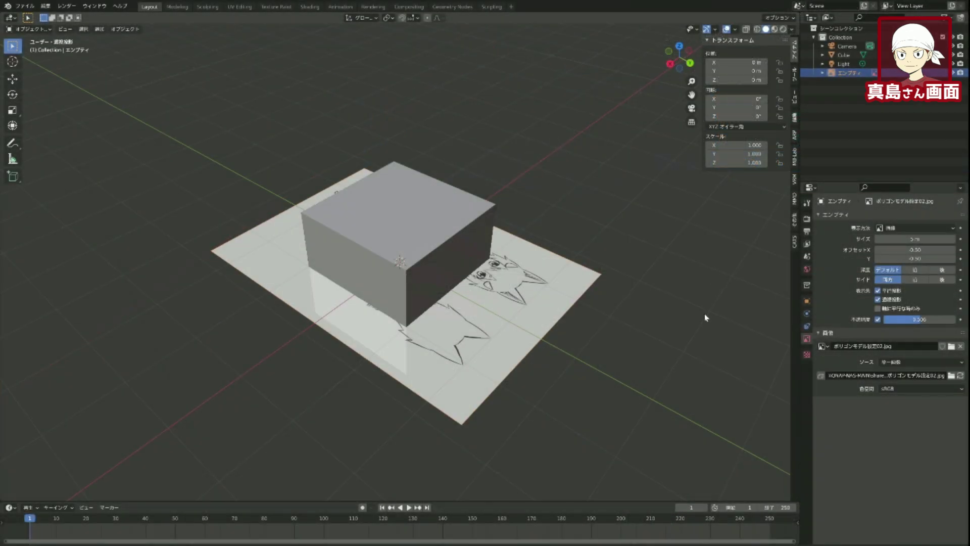
{"action": "mouse_move", "coordinate": [764, 353]}
{"action": "middle_mouse_down"}
{"action": "mouse_move", "coordinate": [69, 408]}
{"action": "mouse_move", "coordinate": [34, 400]}
{"action": "mouse_move", "coordinate": [31, 386]}
{"action": "mouse_move", "coordinate": [53, 368]}
{"action": "middle_mouse_up"}
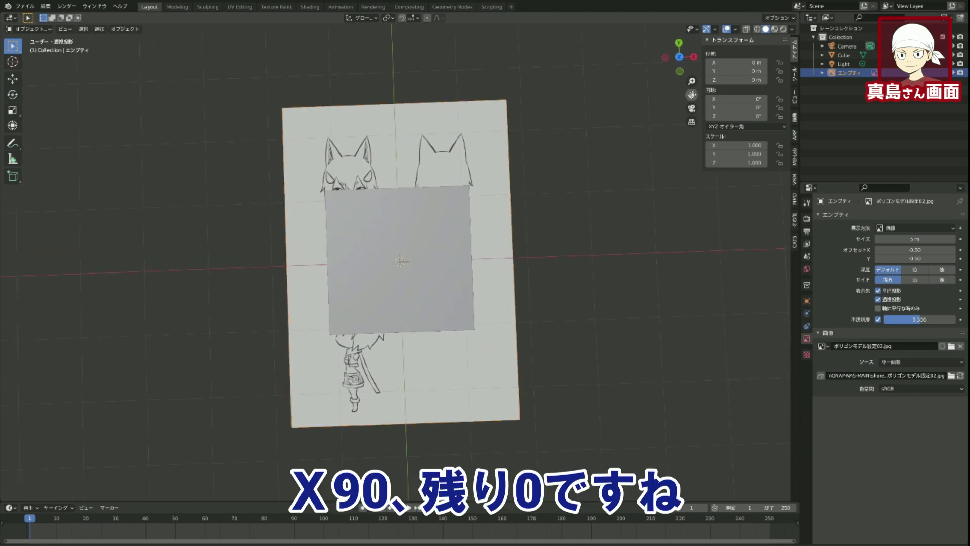
{"action": "mouse_move", "coordinate": [616, 224]}
{"action": "middle_mouse_down"}
{"action": "mouse_move", "coordinate": [592, 288]}
{"action": "mouse_move", "coordinate": [556, 288]}
{"action": "mouse_move", "coordinate": [551, 298]}
{"action": "middle_mouse_up"}
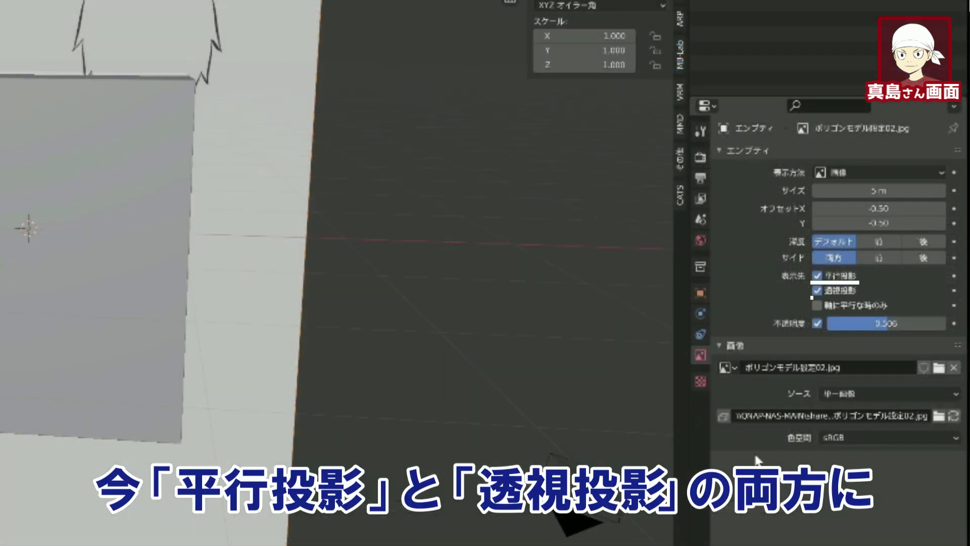
Turn off Show In Perspective for the reference image and set its Depth to Front.
{"action": "mouse_move", "coordinate": [603, 295]}
{"action": "middle_mouse_down"}
{"action": "mouse_move", "coordinate": [539, 309]}
{"action": "mouse_move", "coordinate": [566, 305]}
{"action": "middle_mouse_up"}
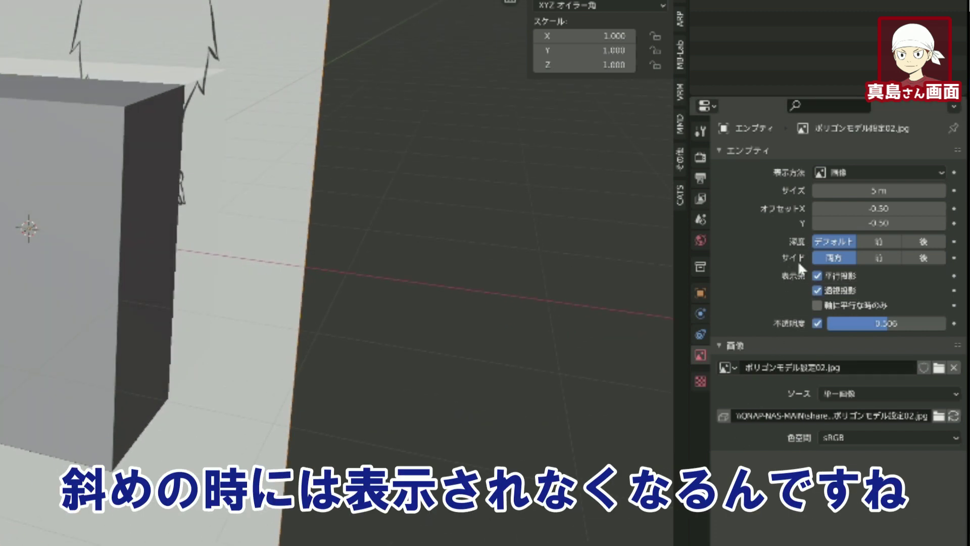
{"action": "left_click", "coordinate": [817, 291]}
{"action": "mouse_move", "coordinate": [645, 468]}
{"action": "middle_mouse_down"}
{"action": "mouse_move", "coordinate": [637, 498]}
{"action": "mouse_move", "coordinate": [648, 471]}
{"action": "middle_mouse_up"}
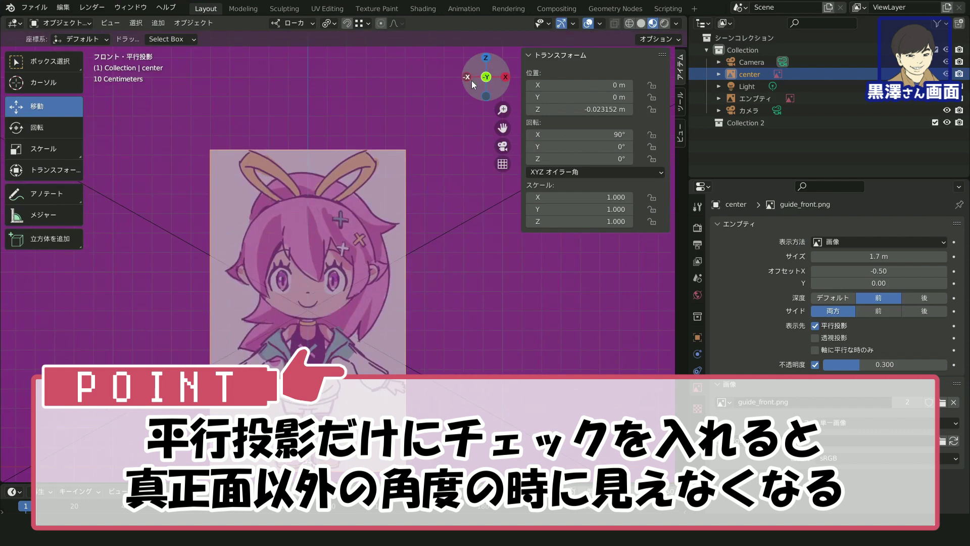
{"action": "scroll", "coordinate": [349, 153], "scroll_direction": "down", "scroll_amount": 9}
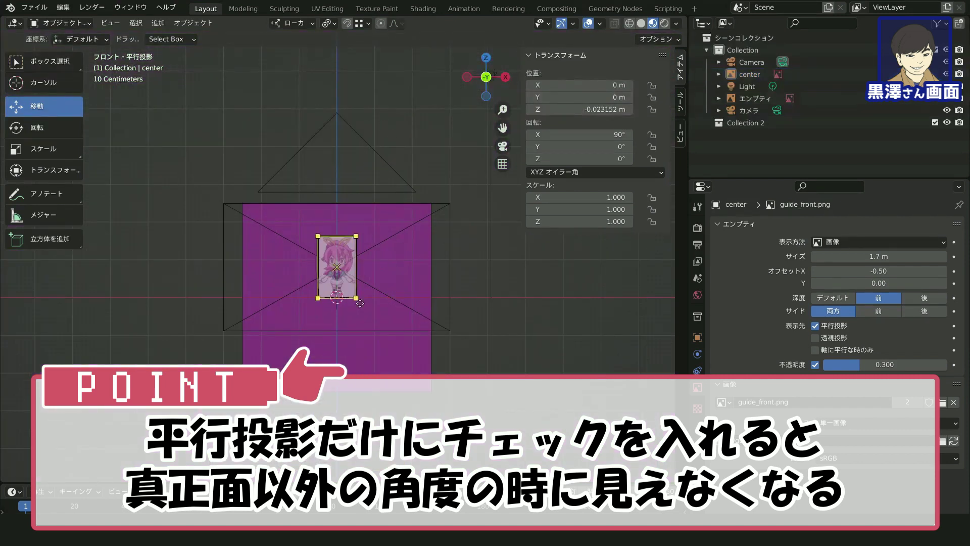
{"action": "mouse_move", "coordinate": [497, 75]}
{"action": "left_mouse_down"}
{"action": "mouse_move", "coordinate": [426, 132]}
{"action": "mouse_move", "coordinate": [378, 146]}
{"action": "left_mouse_up"}
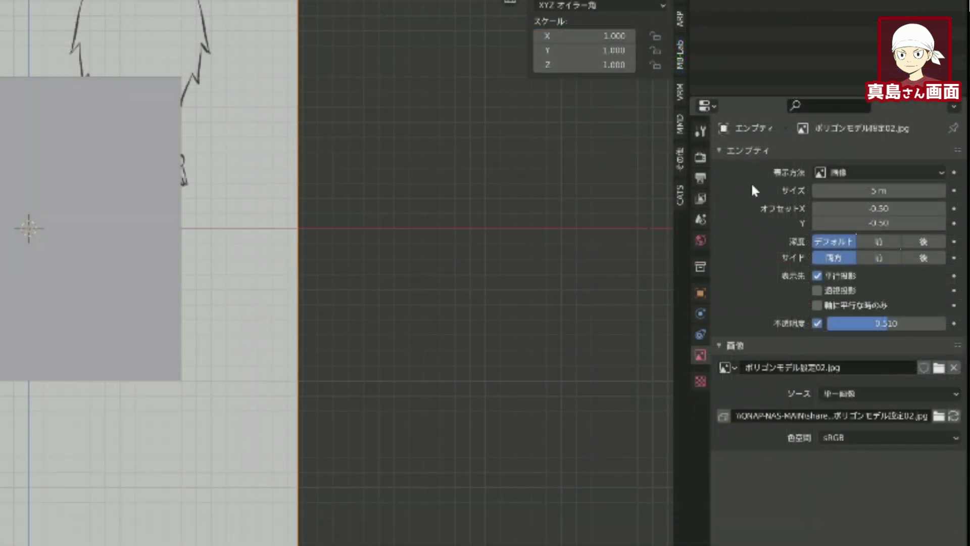
{"action": "left_click", "coordinate": [874, 244]}
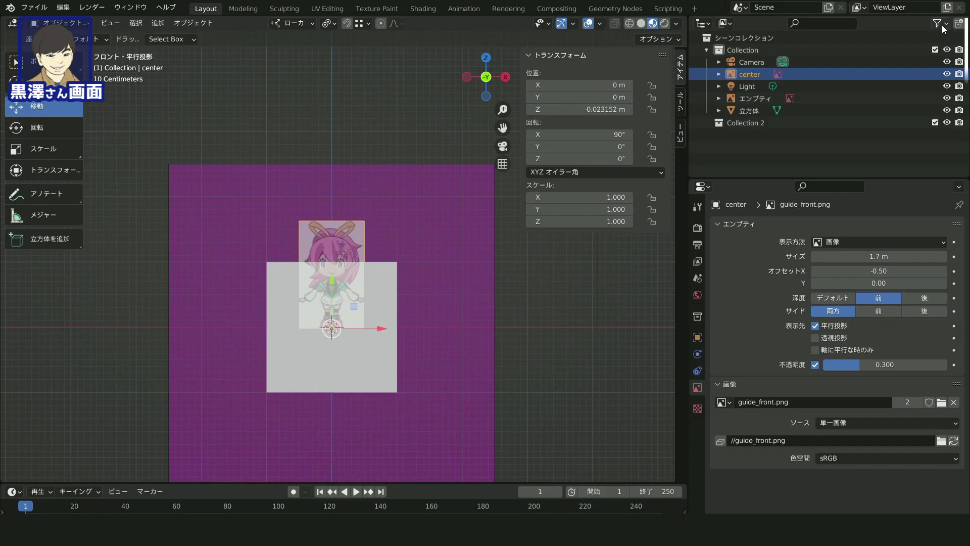
Turn on the Outliner's Selectable restriction column and deselect everything.
{"action": "left_click", "coordinate": [940, 24]}
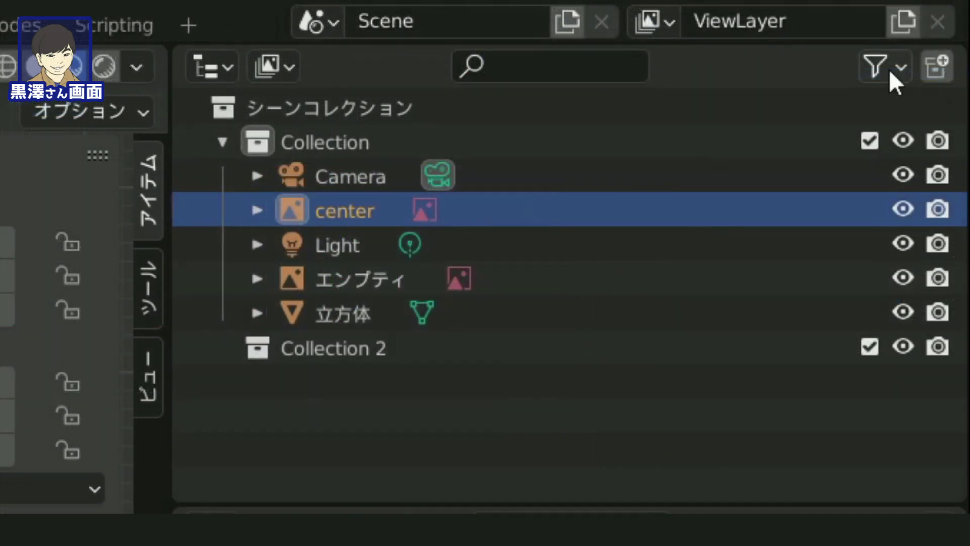
{"action": "left_click", "coordinate": [888, 69]}
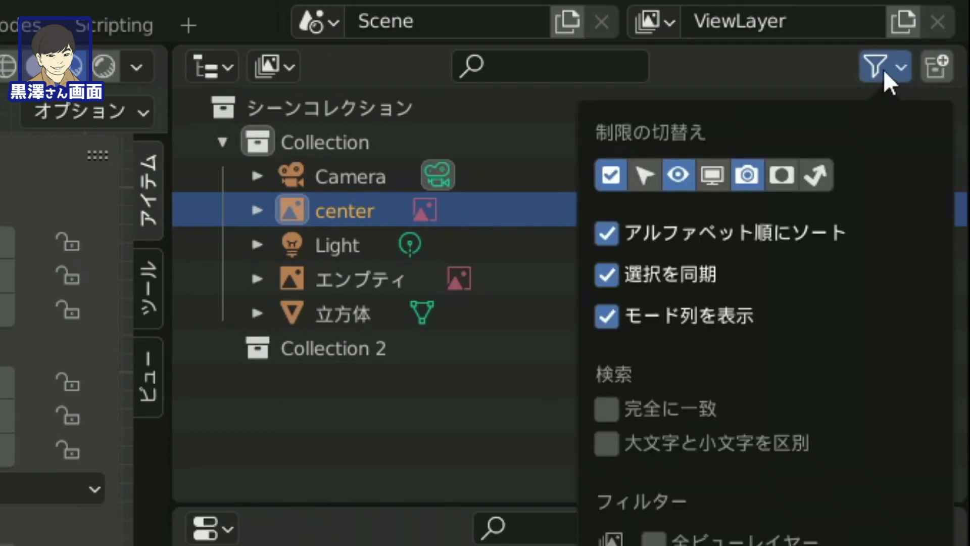
{"action": "left_click", "coordinate": [645, 181]}
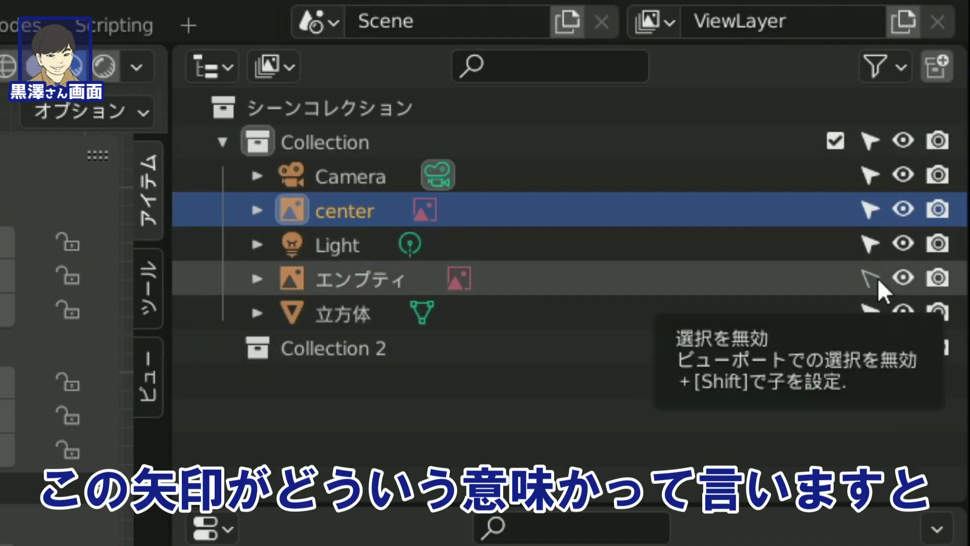
{"action": "key", "text": "alt+a"}
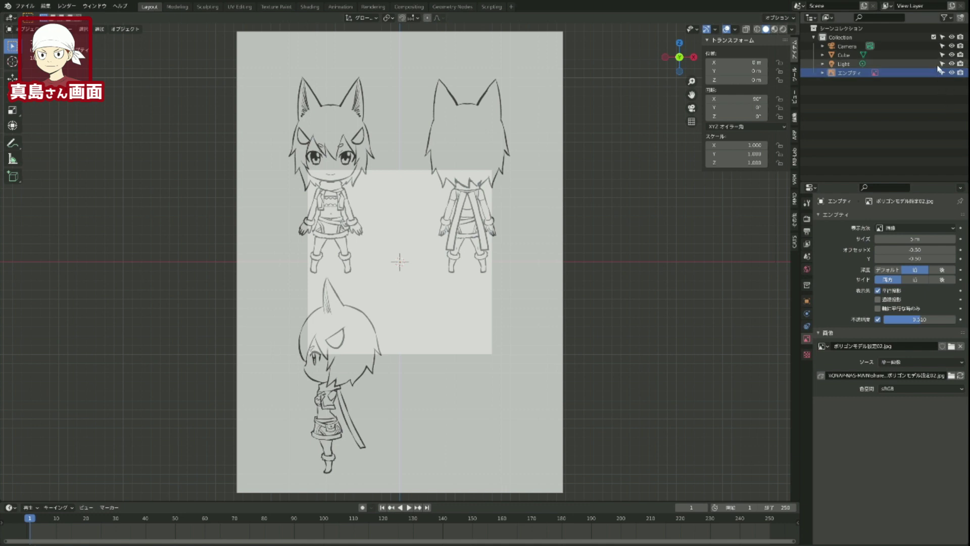
Make the reference image unselectable in the Outliner, checking perspective and front views.
{"action": "left_click", "coordinate": [942, 74]}
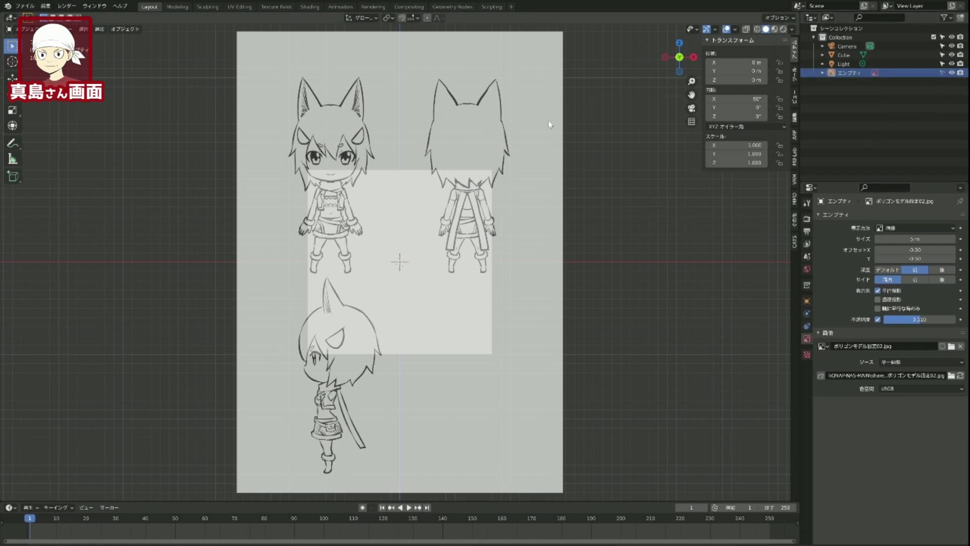
{"action": "mouse_move", "coordinate": [548, 120]}
{"action": "middle_mouse_down"}
{"action": "mouse_move", "coordinate": [561, 166]}
{"action": "mouse_move", "coordinate": [601, 173]}
{"action": "middle_mouse_up"}
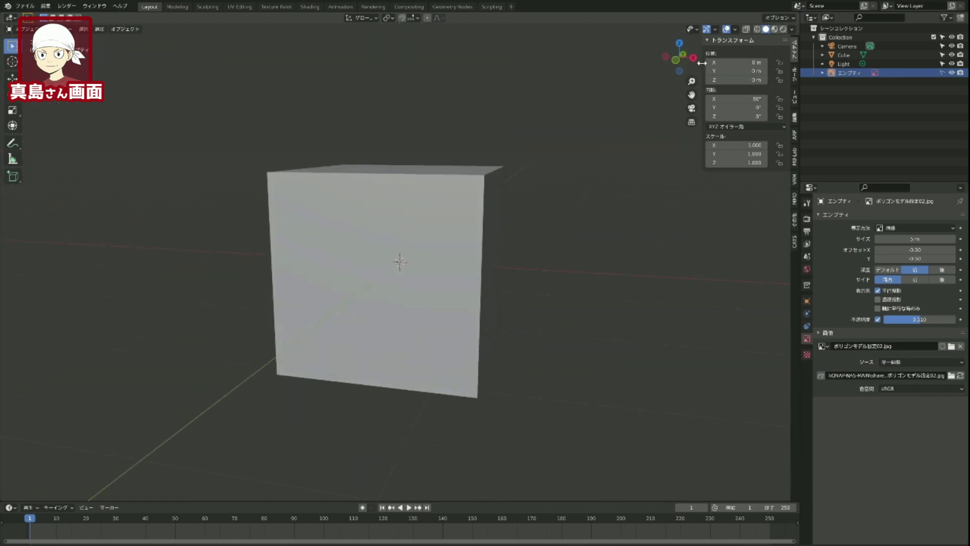
{"action": "key", "text": "KP_1"}
{"action": "middle_click_drag", "start_coordinate": [577, 215], "coordinate": [559, 234]}
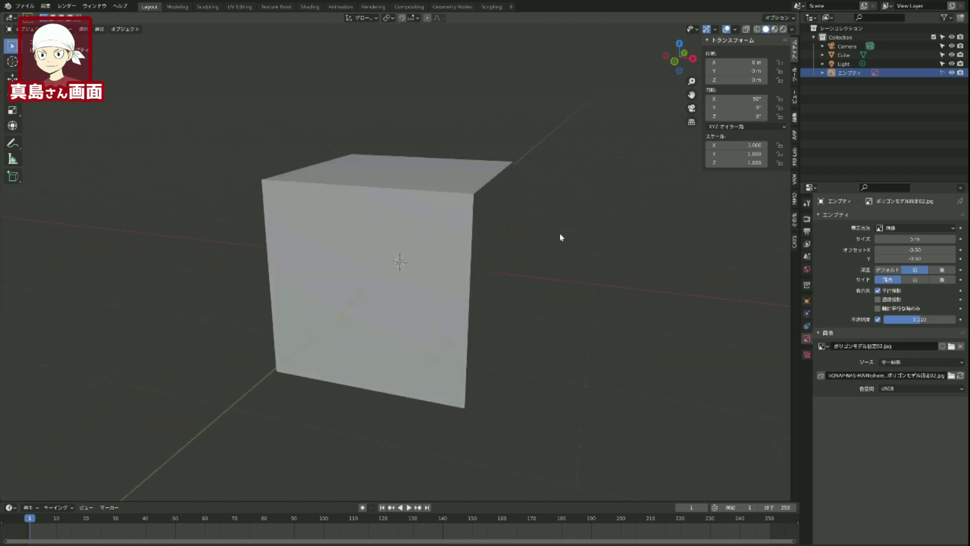
{"action": "left_click", "coordinate": [676, 61]}
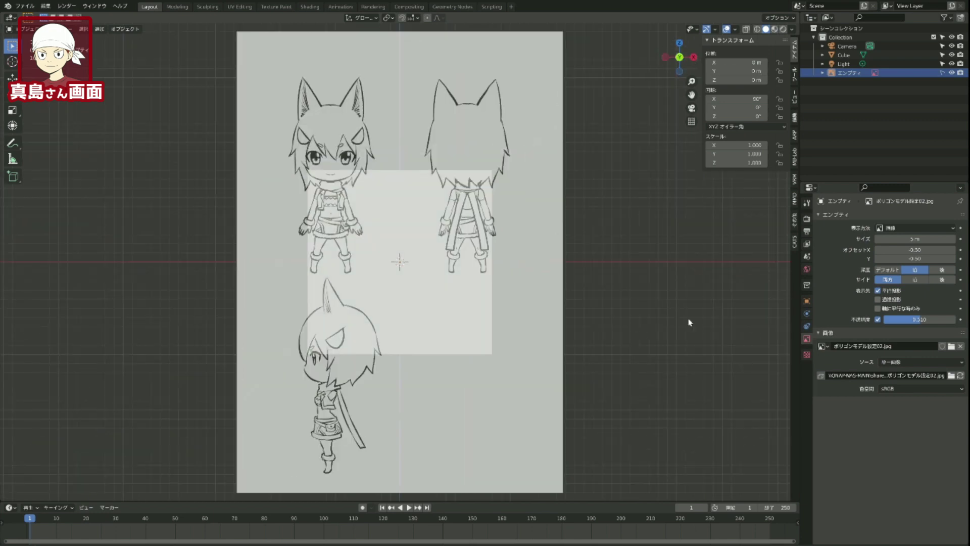
Re-enable Show In Perspective so the reference image stays visible while orbiting.
{"action": "left_click", "coordinate": [878, 300]}
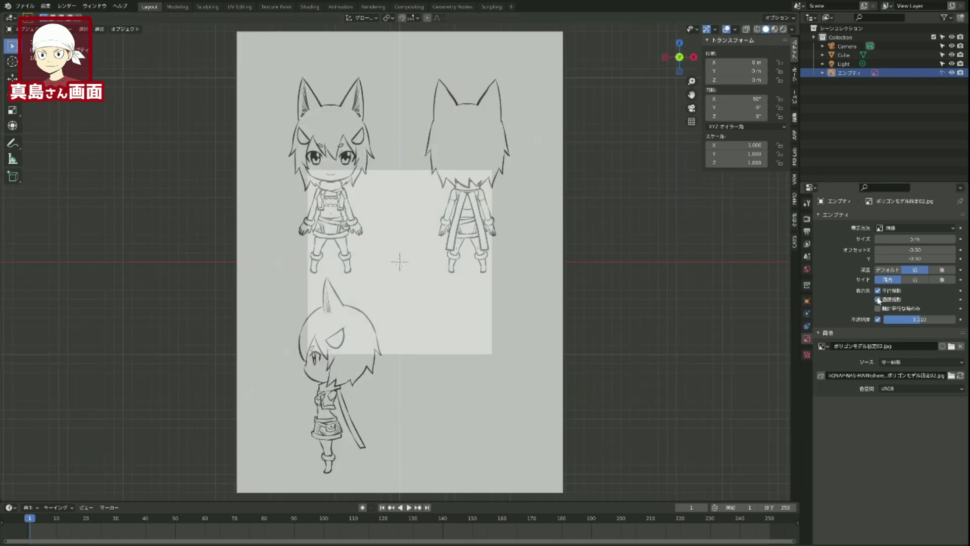
{"action": "key", "text": "KP_5"}
{"action": "mouse_move", "coordinate": [610, 258]}
{"action": "middle_mouse_down"}
{"action": "mouse_move", "coordinate": [537, 288]}
{"action": "mouse_move", "coordinate": [608, 283]}
{"action": "mouse_move", "coordinate": [665, 213]}
{"action": "mouse_move", "coordinate": [572, 257]}
{"action": "mouse_move", "coordinate": [608, 328]}
{"action": "mouse_move", "coordinate": [621, 262]}
{"action": "mouse_move", "coordinate": [599, 266]}
{"action": "middle_mouse_up"}
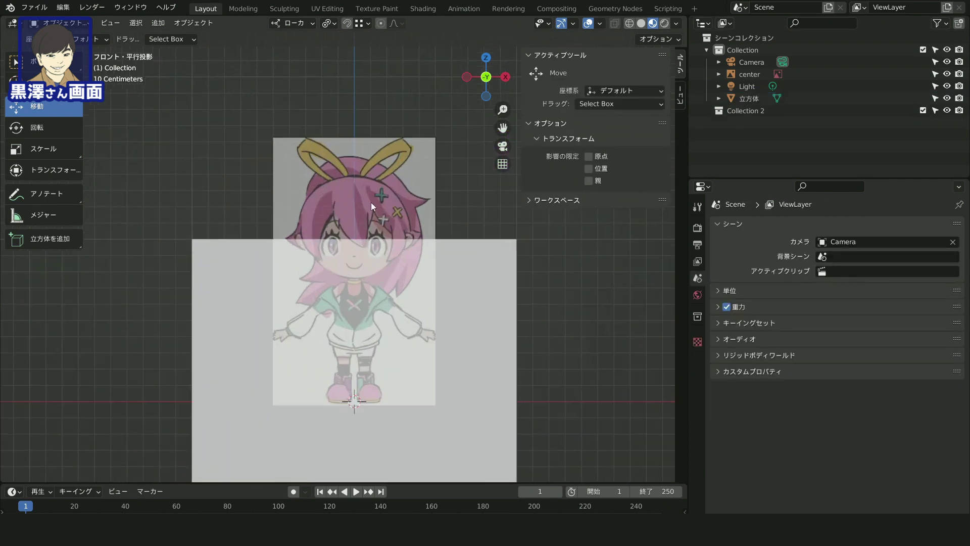
Set the cube's Z dimension to 1.5 m and begin scaling the front reference image.
{"action": "scroll", "coordinate": [430, 271], "scroll_direction": "up", "scroll_amount": 2}
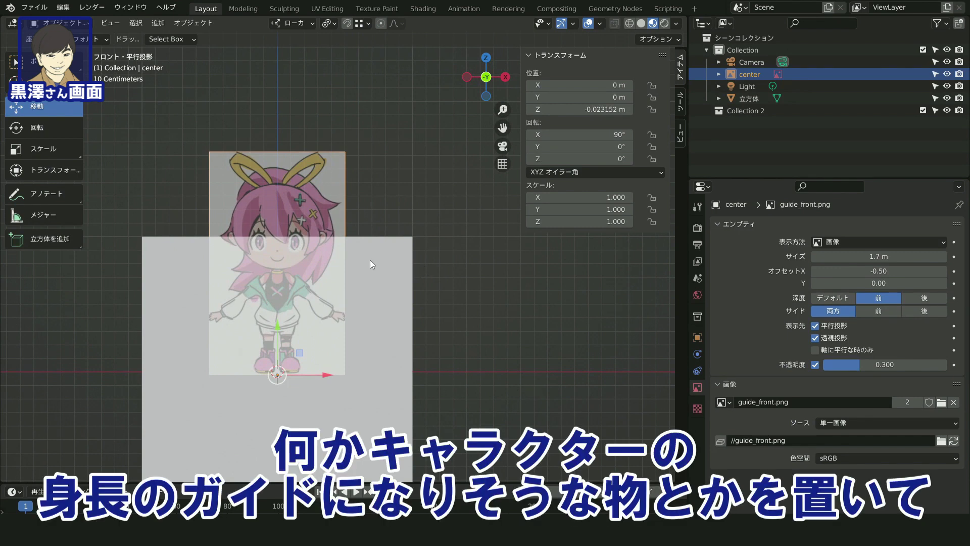
{"action": "left_click", "coordinate": [377, 333]}
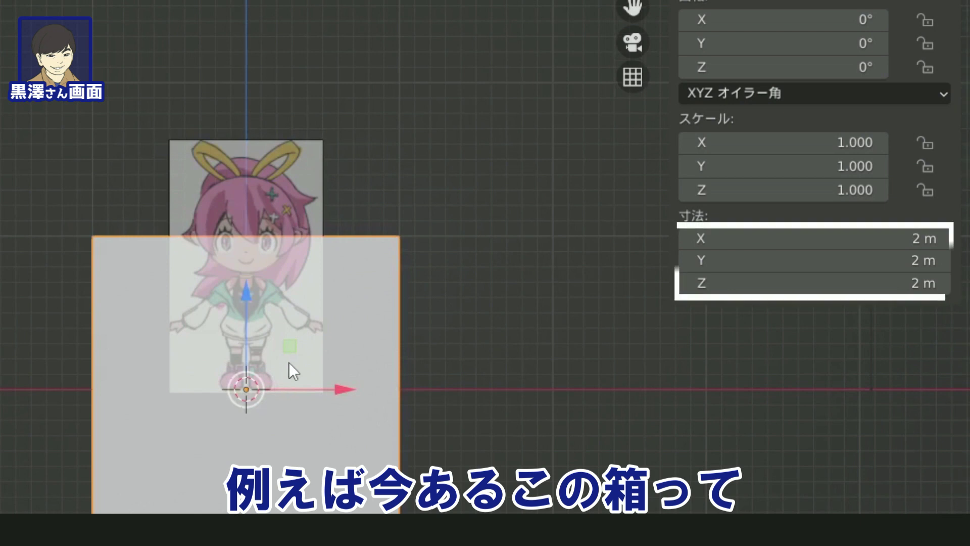
{"action": "scroll", "coordinate": [289, 363], "scroll_direction": "up", "scroll_amount": 3}
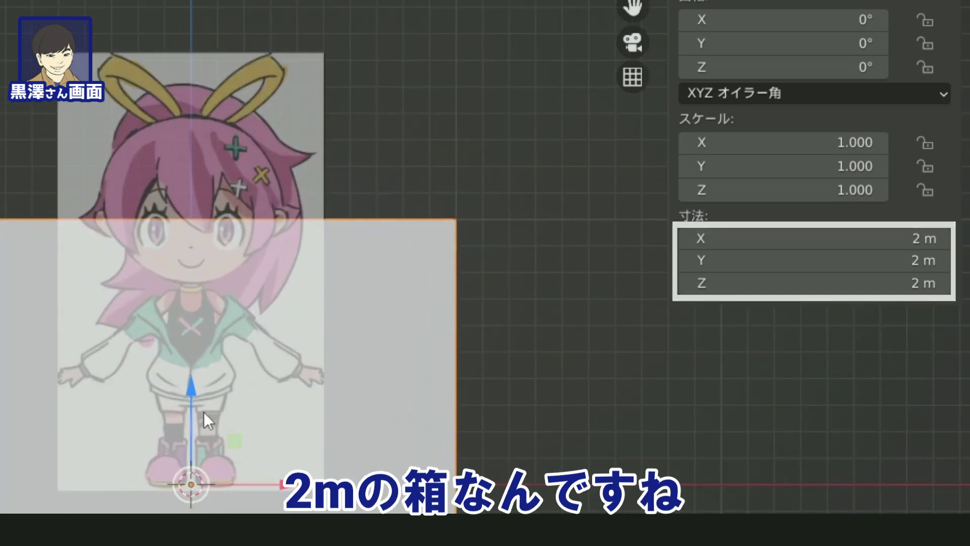
{"action": "left_click", "coordinate": [861, 286]}
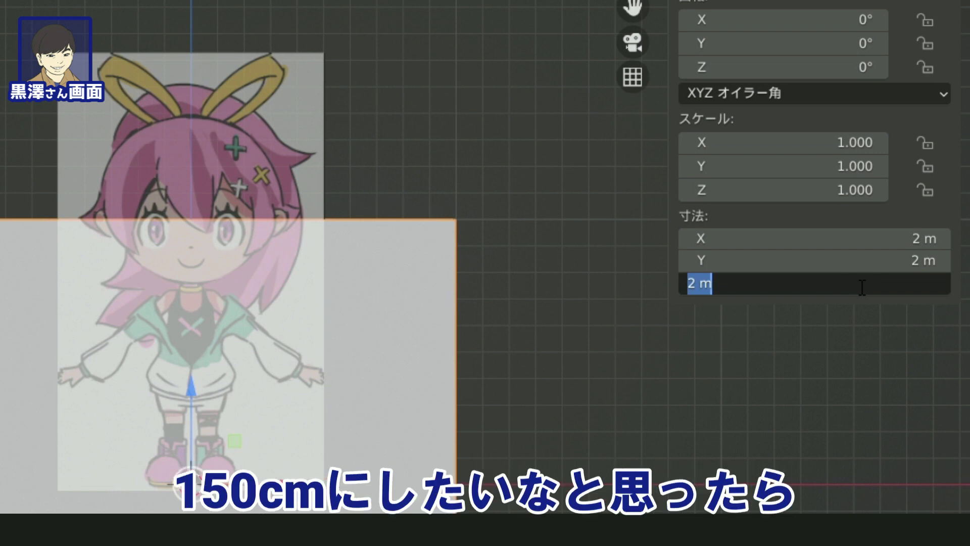
{"action": "type", "text": "1.5"}
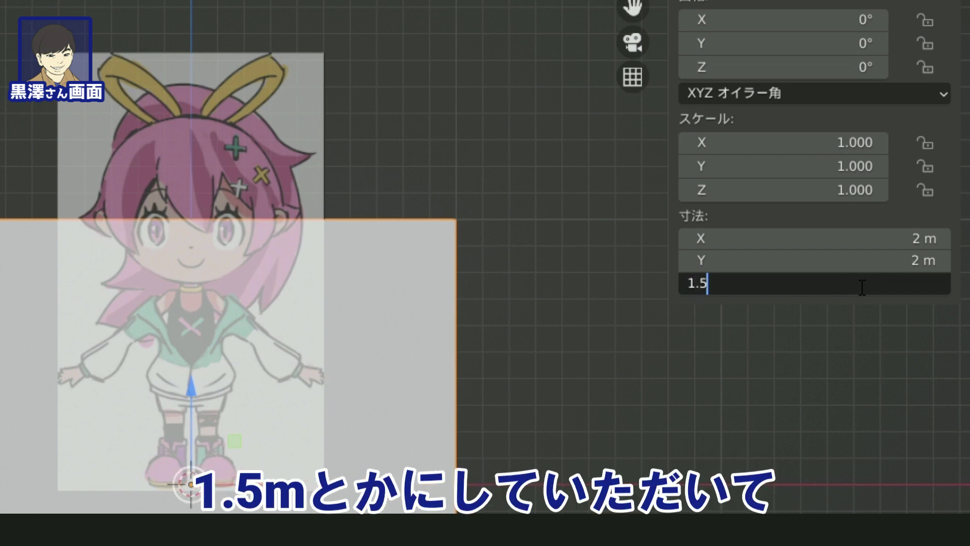
{"action": "key", "text": "Return"}
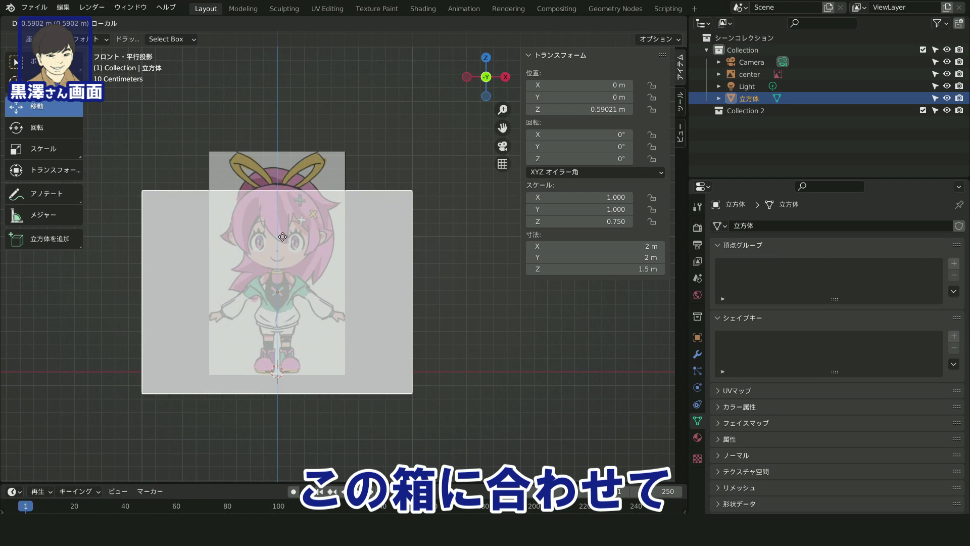
{"action": "left_click", "coordinate": [302, 154]}
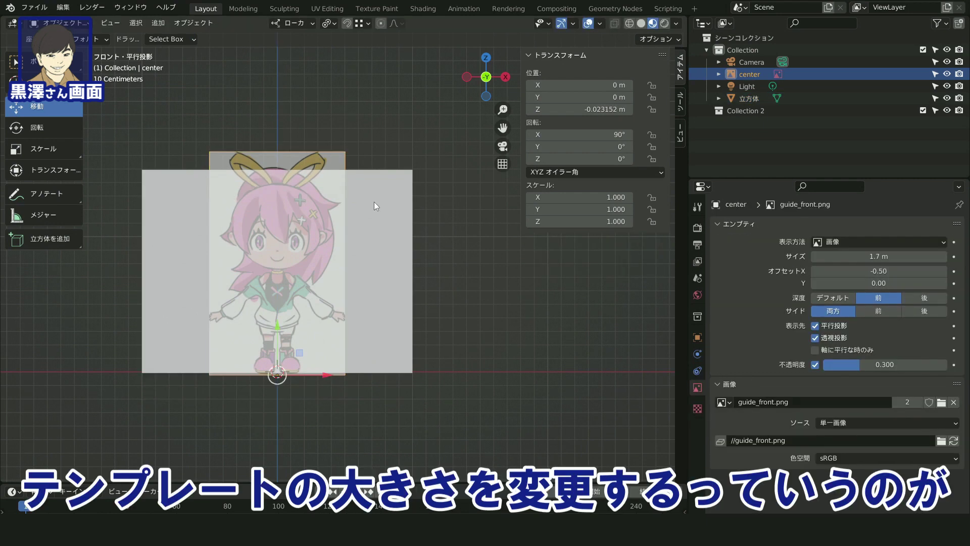
{"action": "key", "text": "s"}
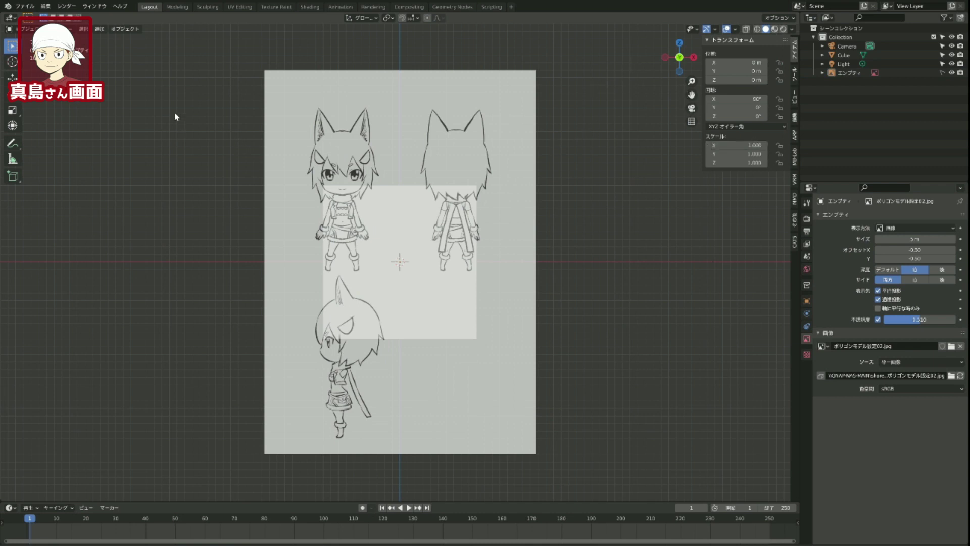
Shrink the sketch reference image and shift it right and up.
{"action": "left_click", "coordinate": [849, 72]}
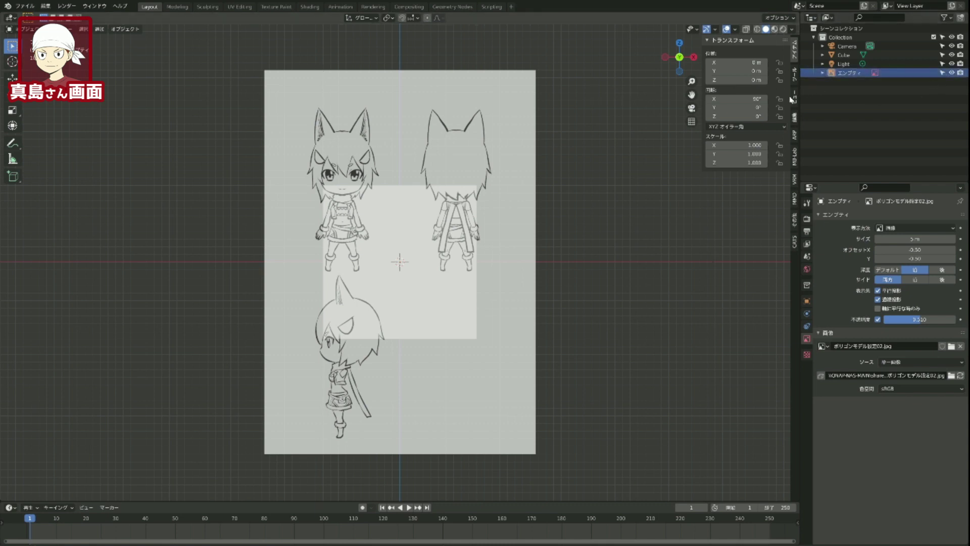
{"action": "left_click_drag", "start_coordinate": [536, 70], "coordinate": [453, 188]}
{"action": "left_click_drag", "start_coordinate": [358, 320], "coordinate": [441, 307]}
{"action": "left_click", "coordinate": [441, 307]}
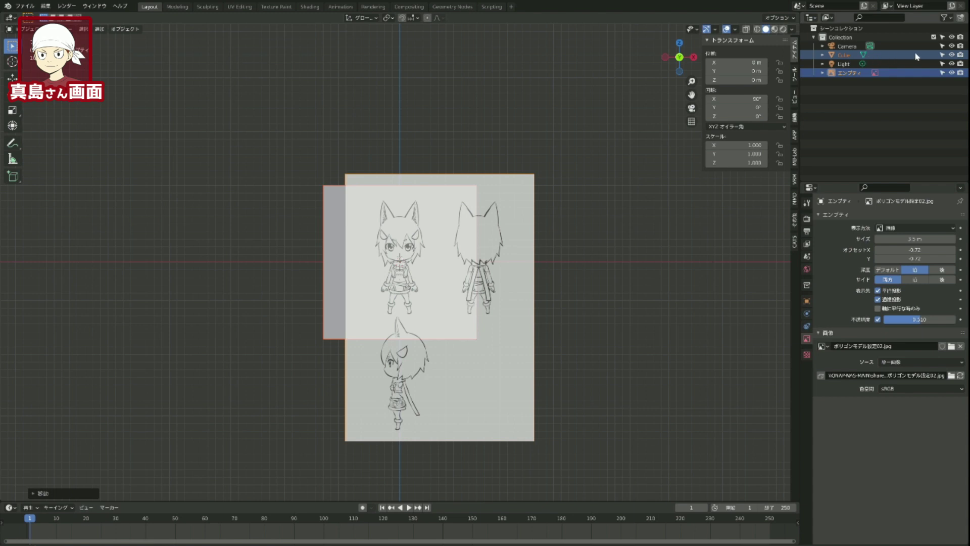
Hide the cube and raise the reference image along Z to 0.679 m.
{"action": "left_click", "coordinate": [951, 55]}
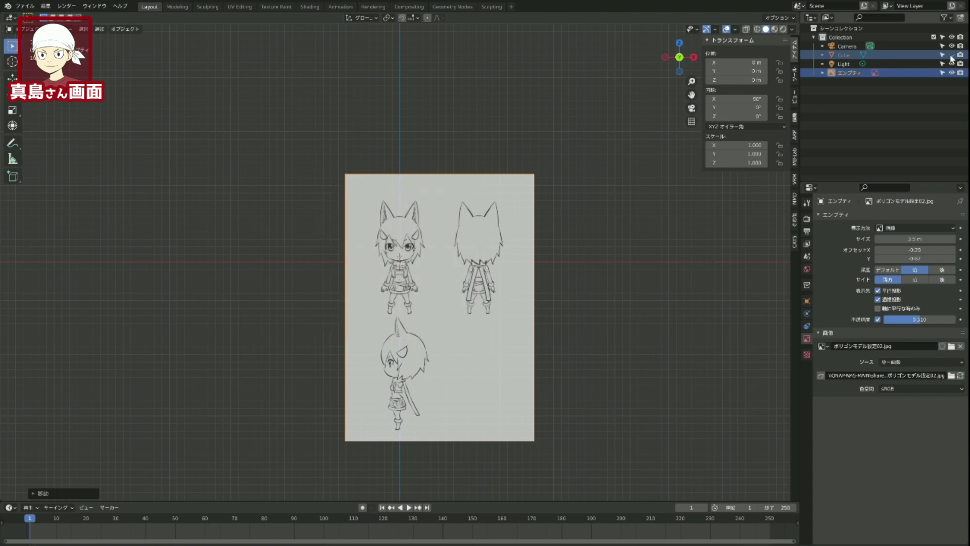
{"action": "scroll", "coordinate": [639, 296], "scroll_direction": "up", "scroll_amount": 3}
{"action": "scroll", "coordinate": [589, 293], "scroll_direction": "up", "scroll_amount": 4}
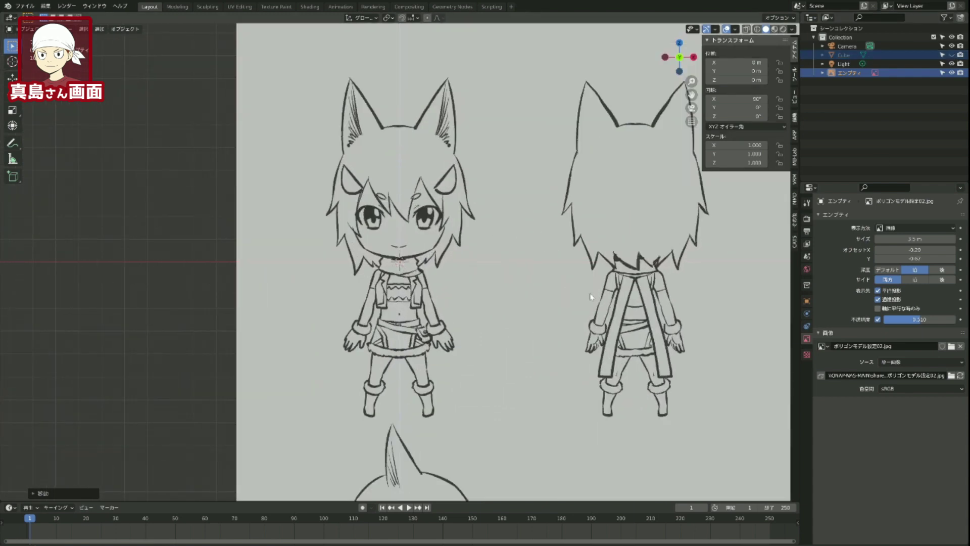
{"action": "scroll", "coordinate": [589, 296], "scroll_direction": "down", "scroll_amount": 3}
{"action": "scroll", "coordinate": [590, 303], "scroll_direction": "down", "scroll_amount": 2}
{"action": "scroll", "coordinate": [591, 303], "scroll_direction": "up", "scroll_amount": 4}
{"action": "key", "text": "g"}
{"action": "key", "text": "z"}
{"action": "left_click", "coordinate": [444, 162]}
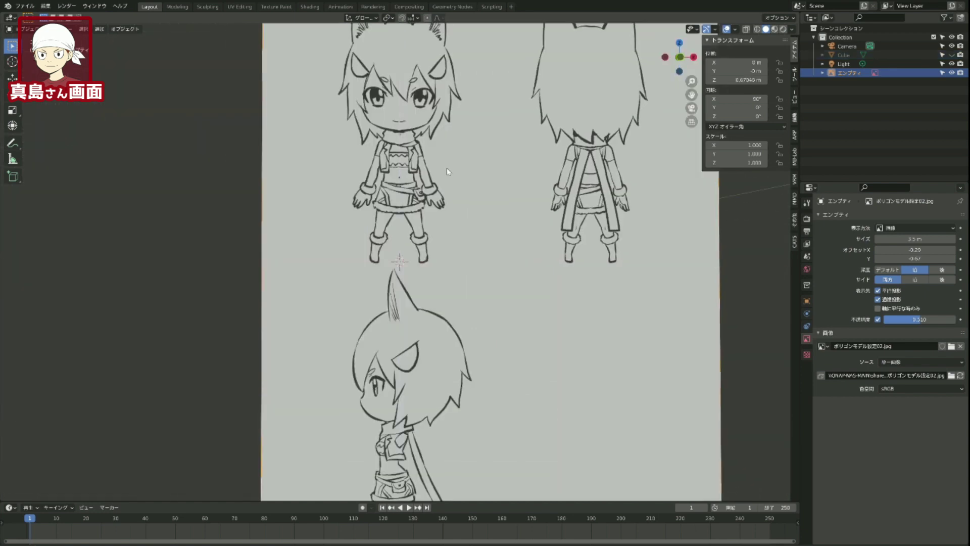
Select the cube in the viewport.
{"action": "scroll", "coordinate": [500, 180], "scroll_direction": "down", "scroll_amount": 5}
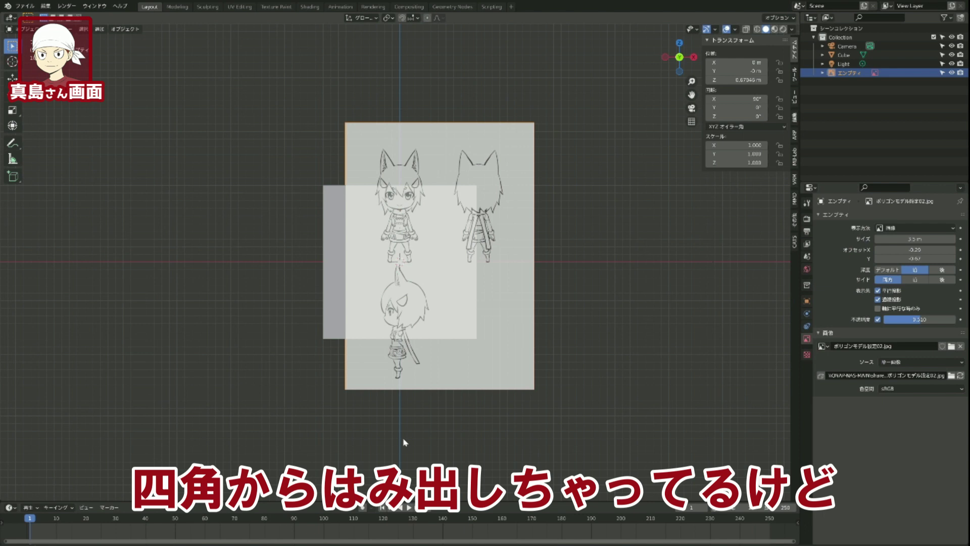
{"action": "scroll", "coordinate": [383, 269], "scroll_direction": "up", "scroll_amount": 3}
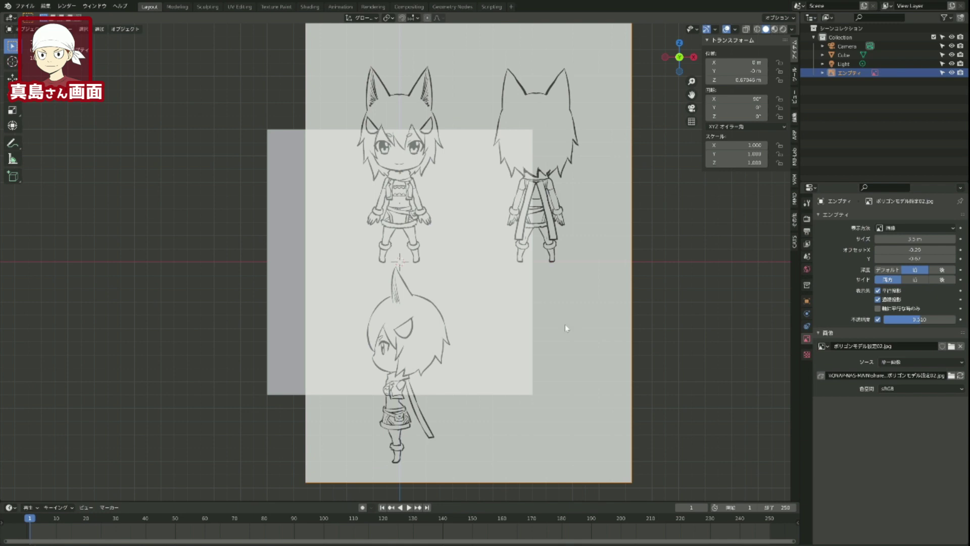
{"action": "left_click", "coordinate": [471, 242]}
Delete the cube with X, leaving only the reference sheet.
{"action": "key", "text": "x"}
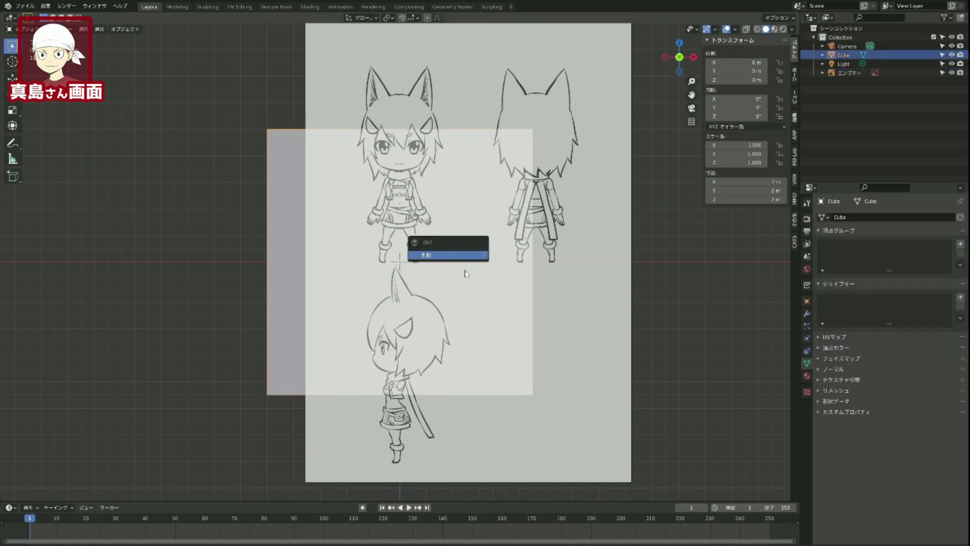
{"action": "left_click", "coordinate": [465, 255]}
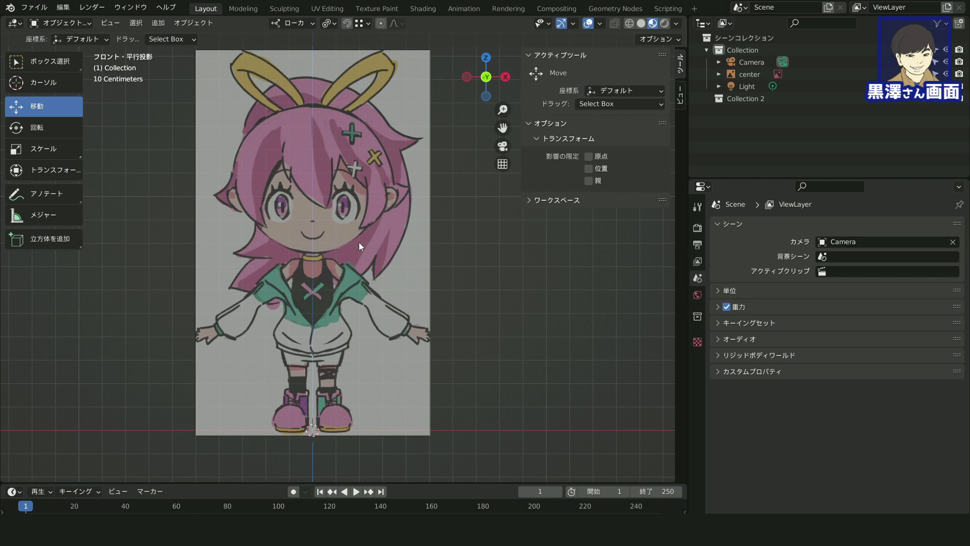
Add a Mesh > Cylinder from the Shift+A menu over the reference sketch.
{"action": "key", "text": "shift+a"}
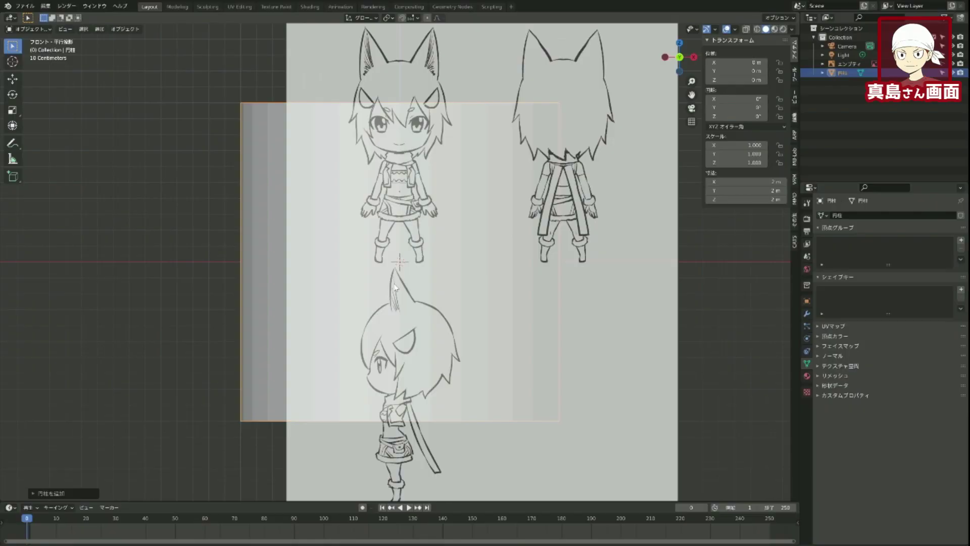
{"action": "scroll", "coordinate": [395, 287], "scroll_direction": "down", "scroll_amount": 3}
{"action": "scroll", "coordinate": [395, 287], "scroll_direction": "up", "scroll_amount": 1}
{"action": "scroll", "coordinate": [395, 288], "scroll_direction": "up", "scroll_amount": 1}
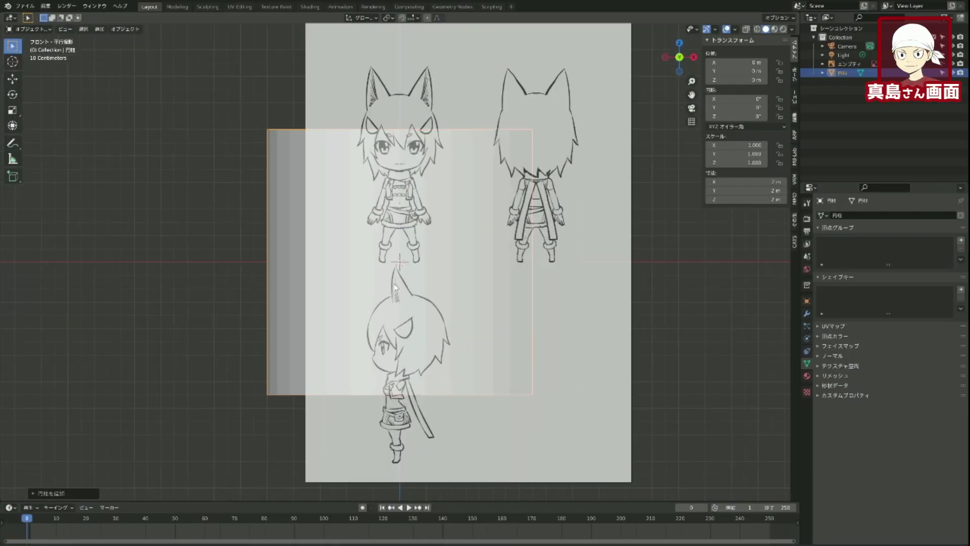
{"action": "scroll", "coordinate": [395, 288], "scroll_direction": "up", "scroll_amount": 1}
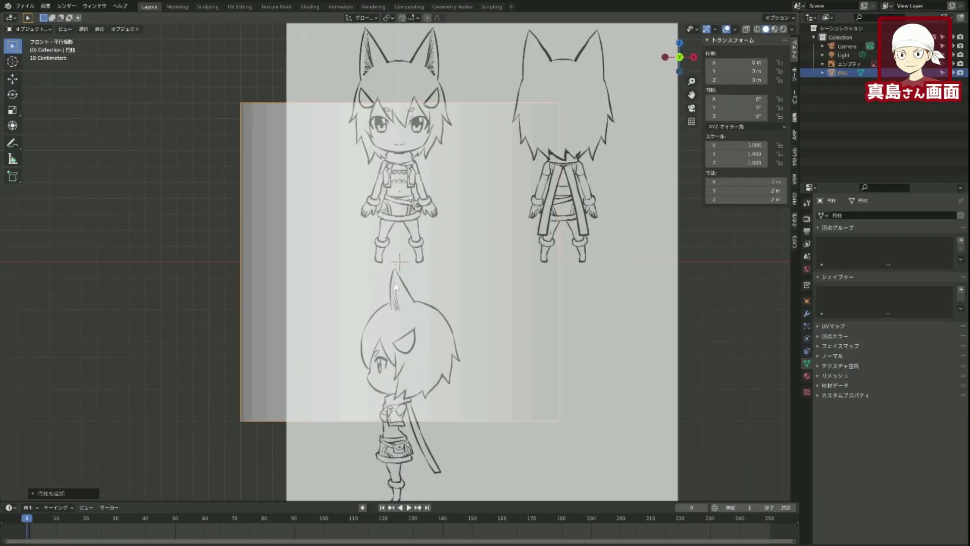
{"action": "scroll", "coordinate": [395, 288], "scroll_direction": "down", "scroll_amount": 1}
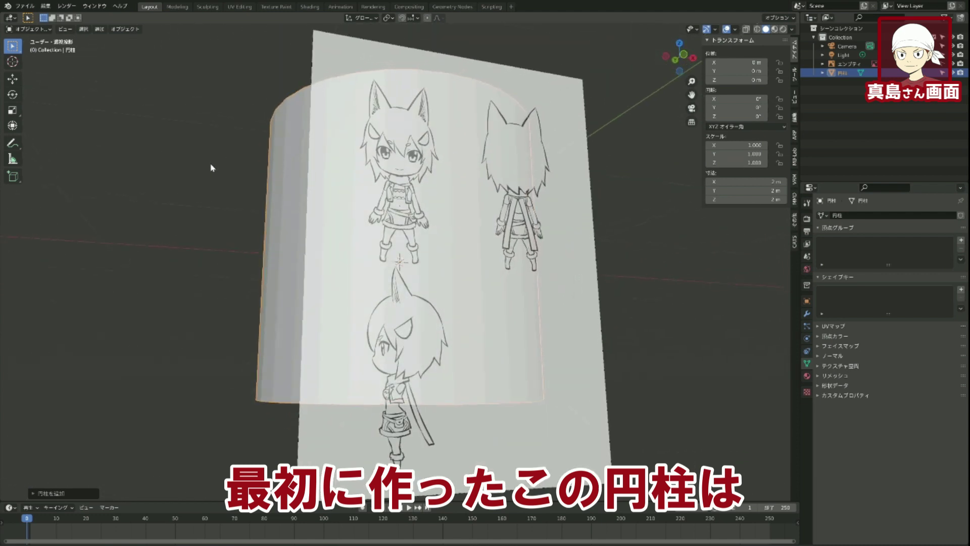
{"action": "mouse_move", "coordinate": [213, 164]}
{"action": "middle_mouse_down"}
{"action": "mouse_move", "coordinate": [187, 285]}
{"action": "mouse_move", "coordinate": [241, 182]}
{"action": "mouse_move", "coordinate": [226, 193]}
{"action": "middle_mouse_up"}
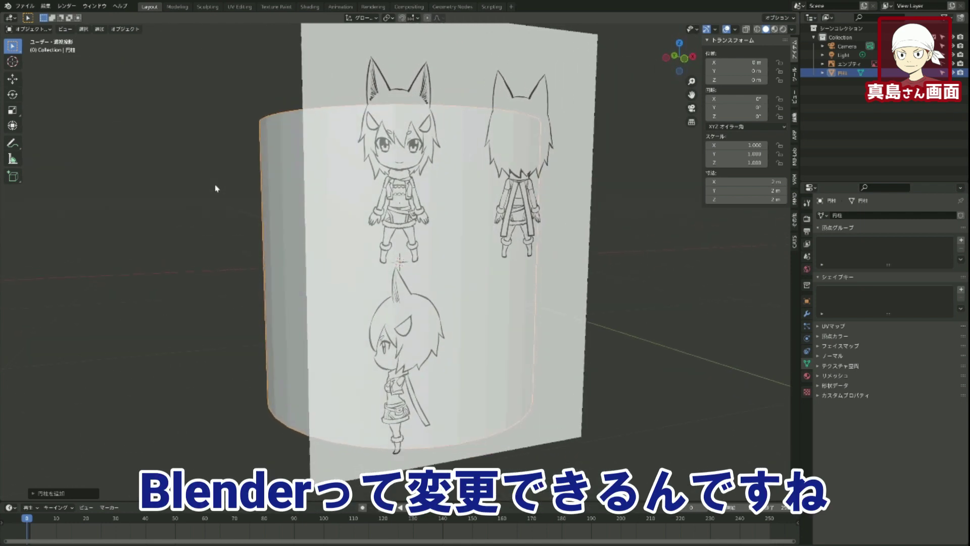
{"action": "key", "text": "KP_1"}
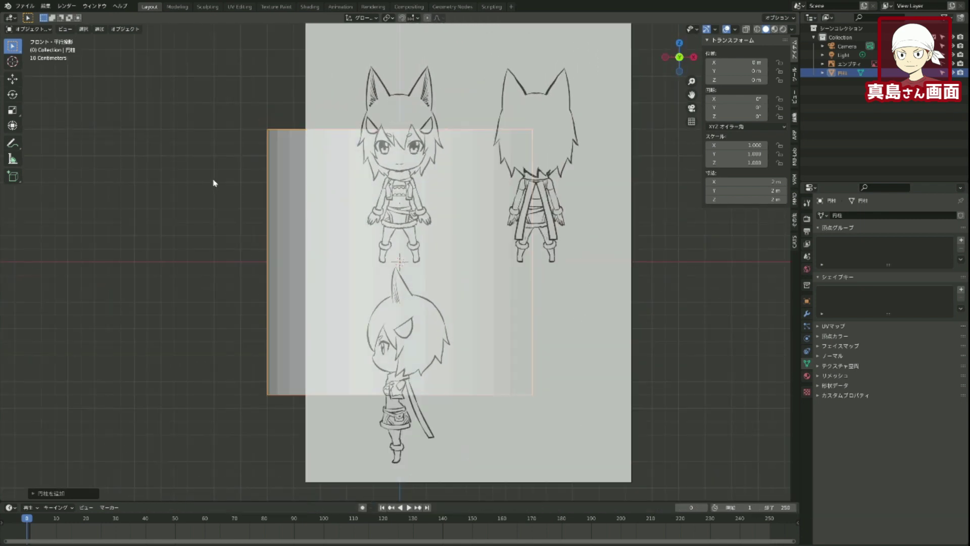
Set the new cylinder's Vertices to 12 and check the twelve-sided prism from top and front views.
{"action": "left_click", "coordinate": [46, 493]}
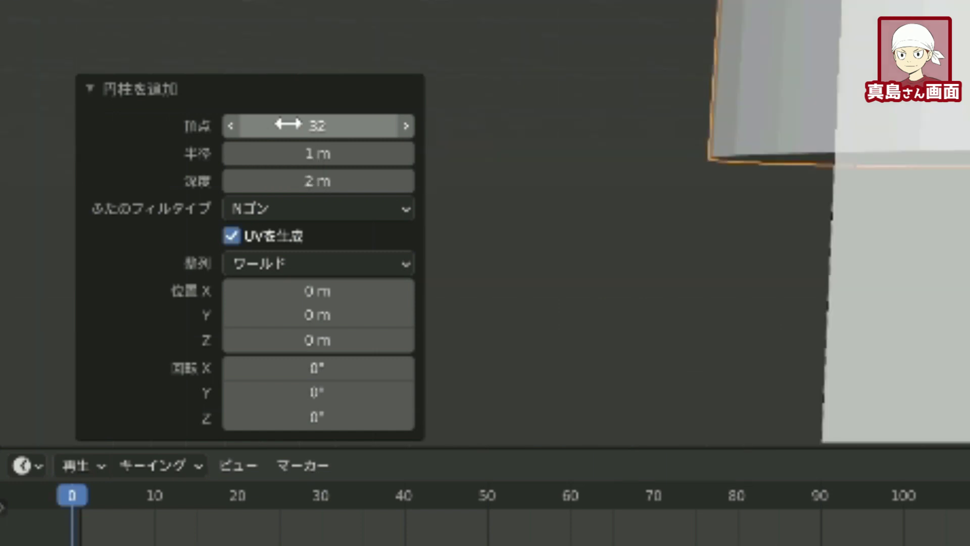
{"action": "left_click", "coordinate": [343, 132]}
{"action": "type", "text": "12"}
{"action": "key", "text": "Return"}
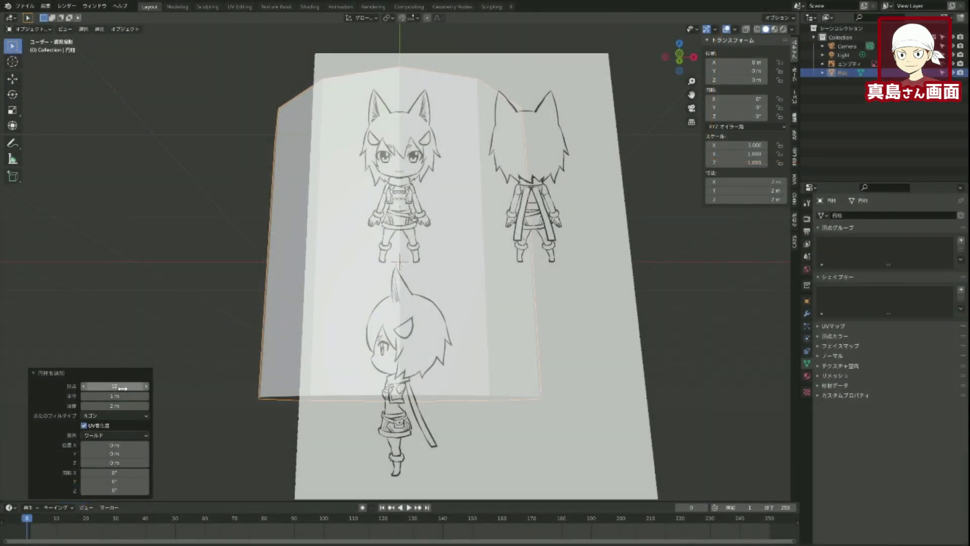
{"action": "key", "text": "KP_7"}
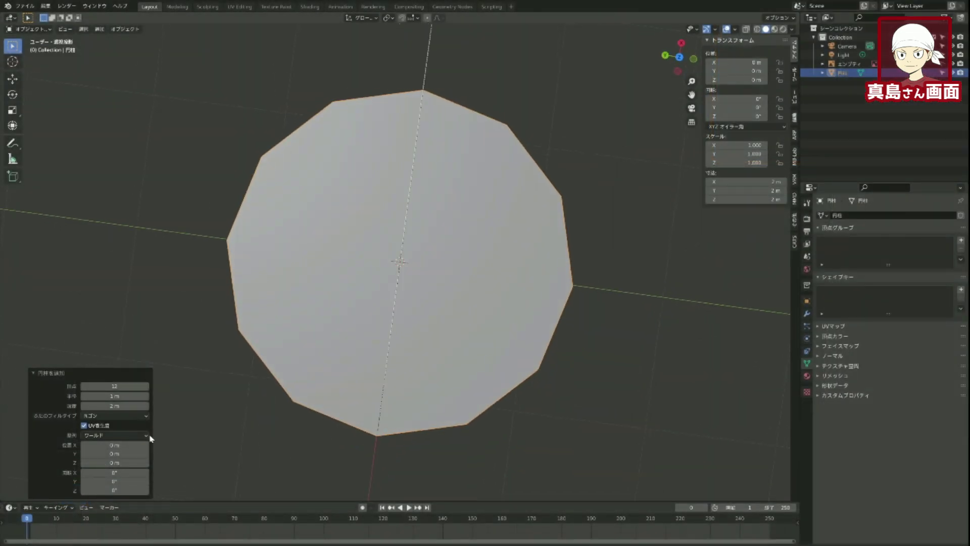
{"action": "middle_click_drag", "start_coordinate": [150, 438], "coordinate": [18, 369]}
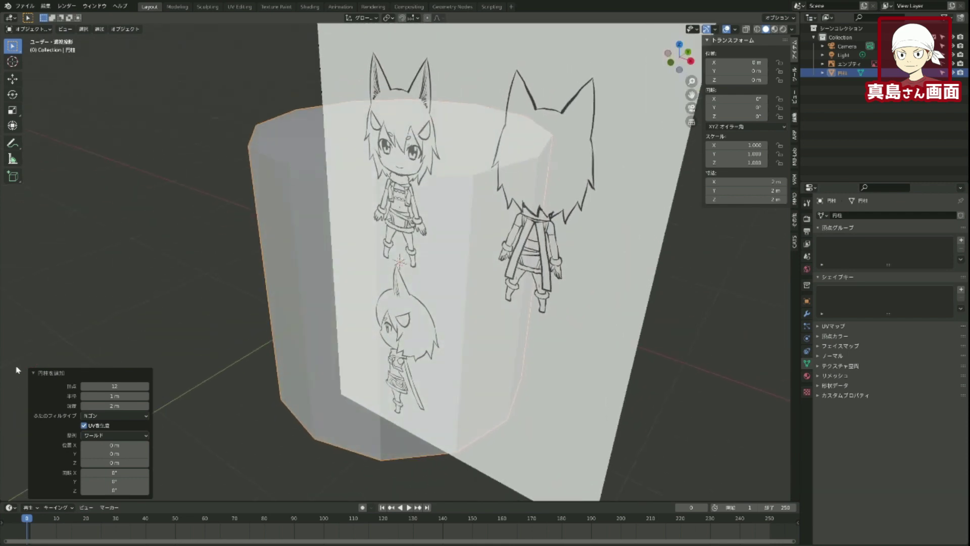
{"action": "key", "text": "KP_1"}
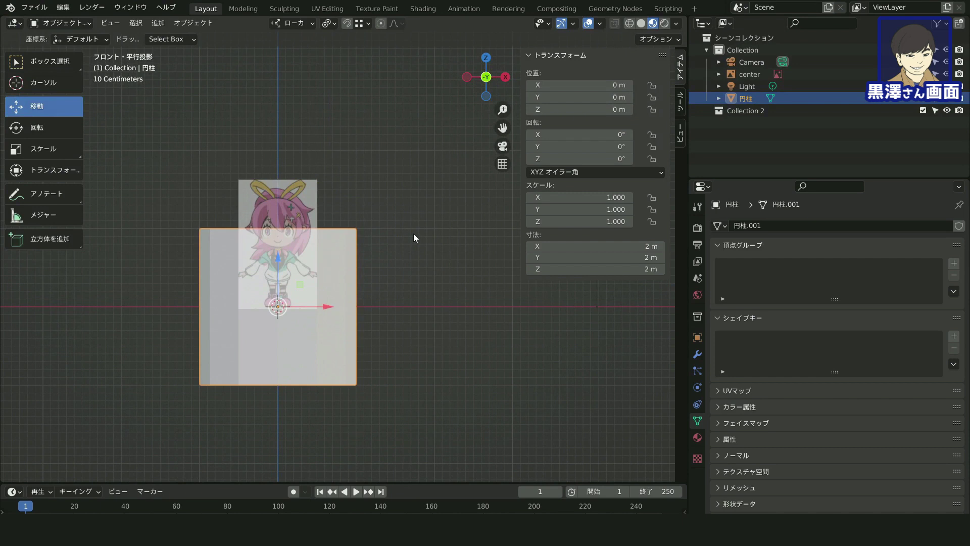
Scale the reselected cylinder down uniformly to about 0.35 over the hips and legs.
{"action": "left_click", "coordinate": [414, 234]}
{"action": "left_click", "coordinate": [324, 265]}
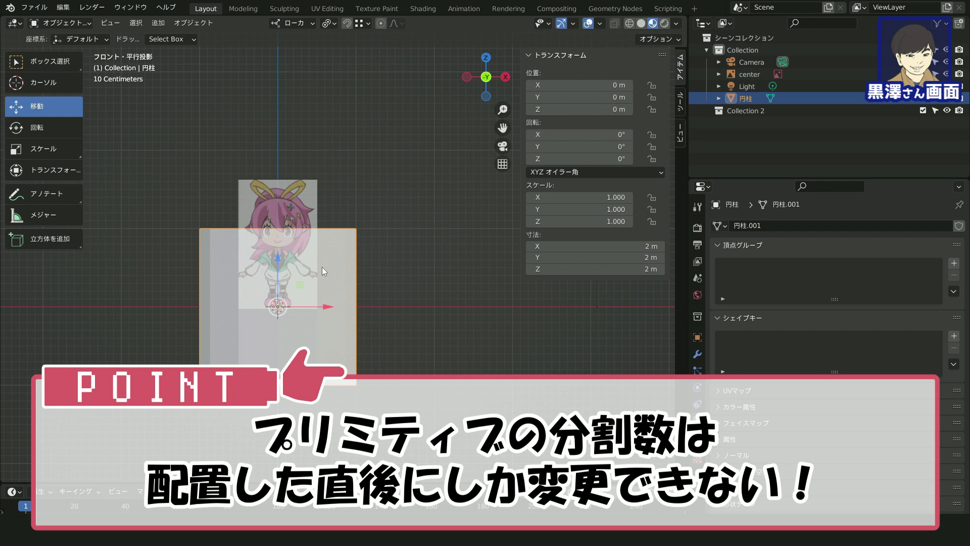
{"action": "scroll", "coordinate": [438, 267], "scroll_direction": "up", "scroll_amount": 3}
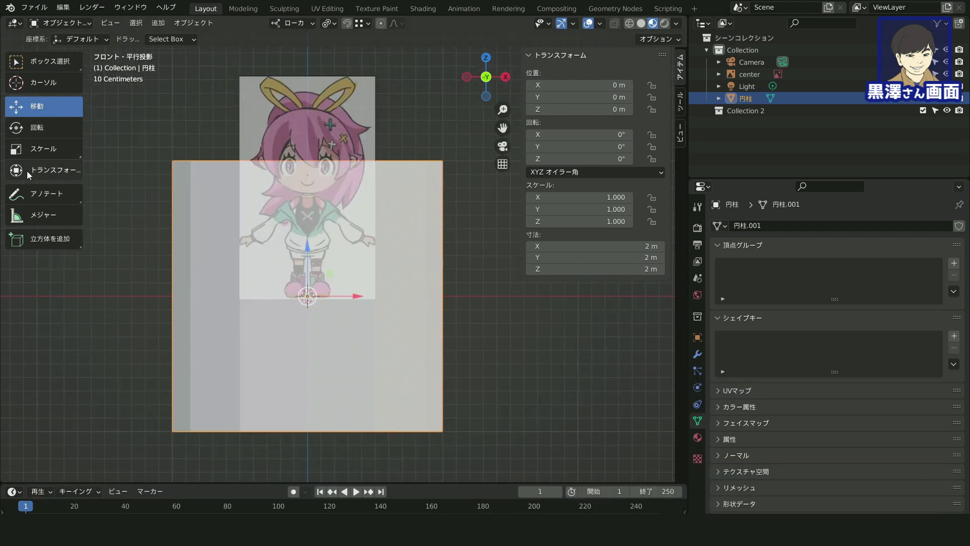
{"action": "left_click", "coordinate": [35, 149]}
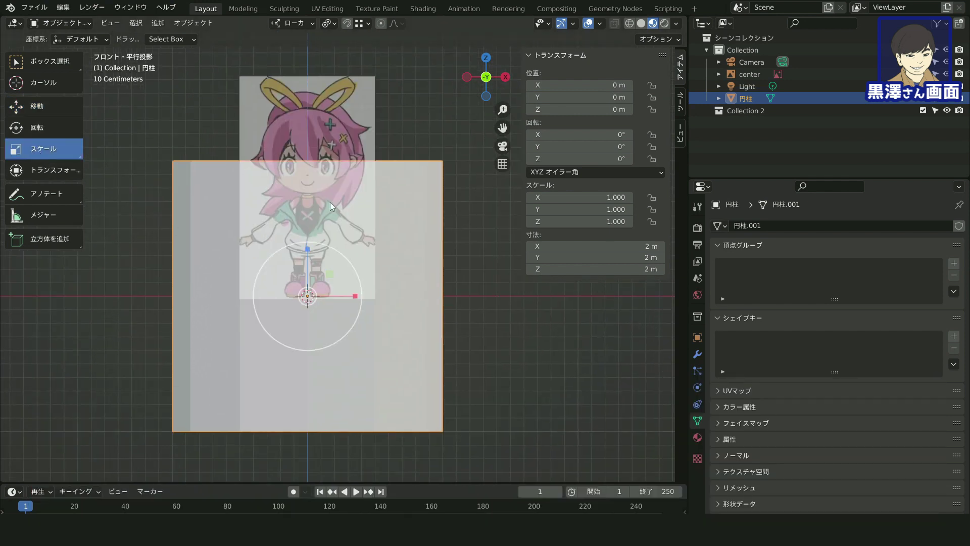
{"action": "key", "text": "s"}
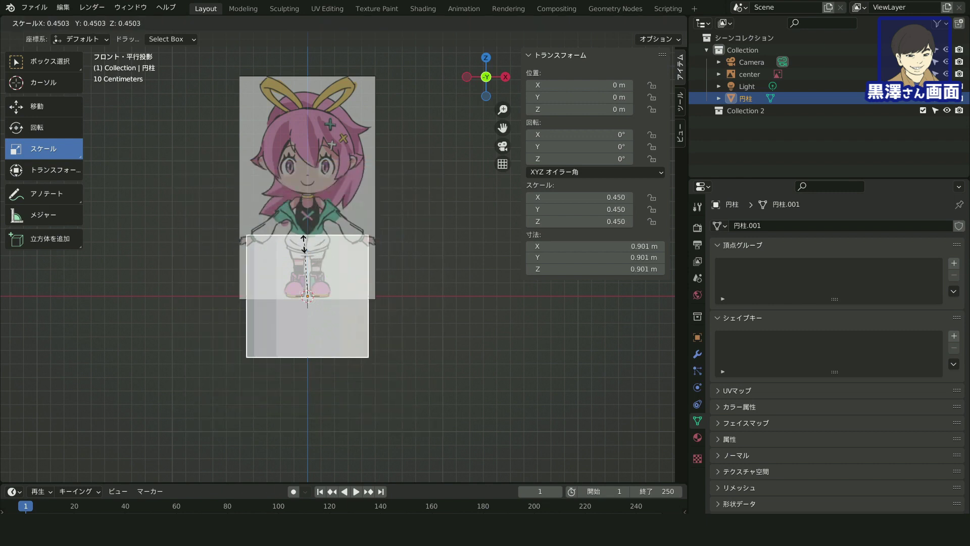
{"action": "left_click", "coordinate": [306, 281]}
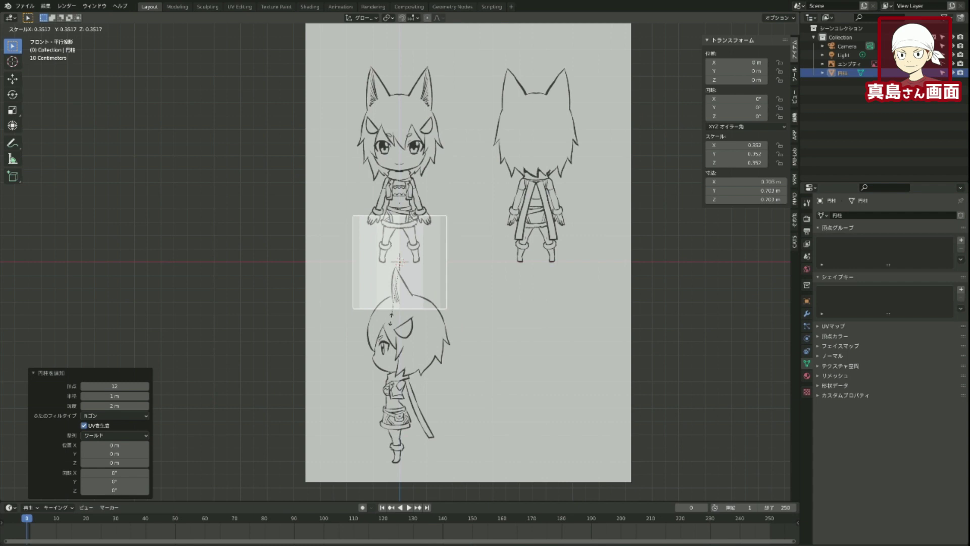
Shrink the cylinder to a tiny 0.026 scale and move it up onto the chest.
{"action": "left_click", "coordinate": [400, 267]}
{"action": "scroll", "coordinate": [400, 263], "scroll_direction": "up", "scroll_amount": 4}
{"action": "scroll", "coordinate": [470, 269], "scroll_direction": "down", "scroll_amount": 1}
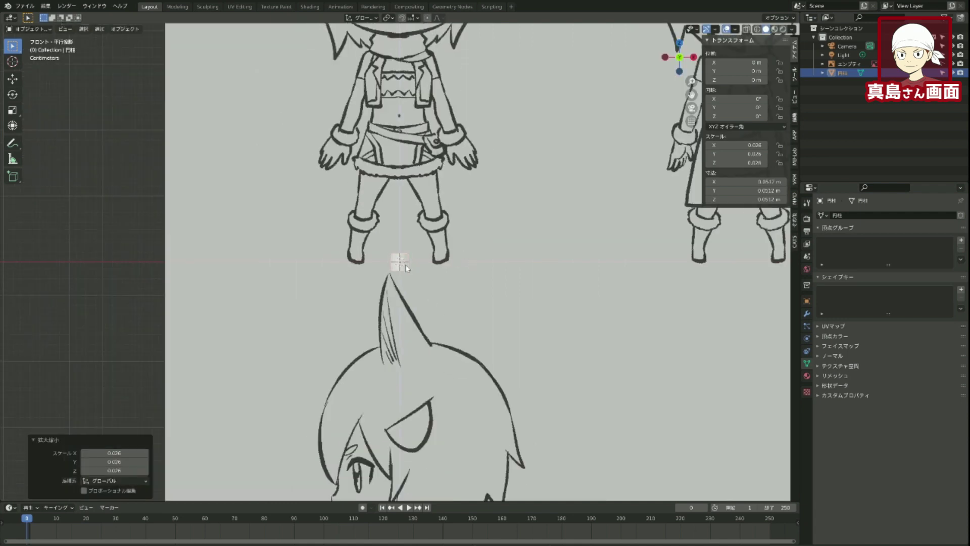
{"action": "key", "text": "g"}
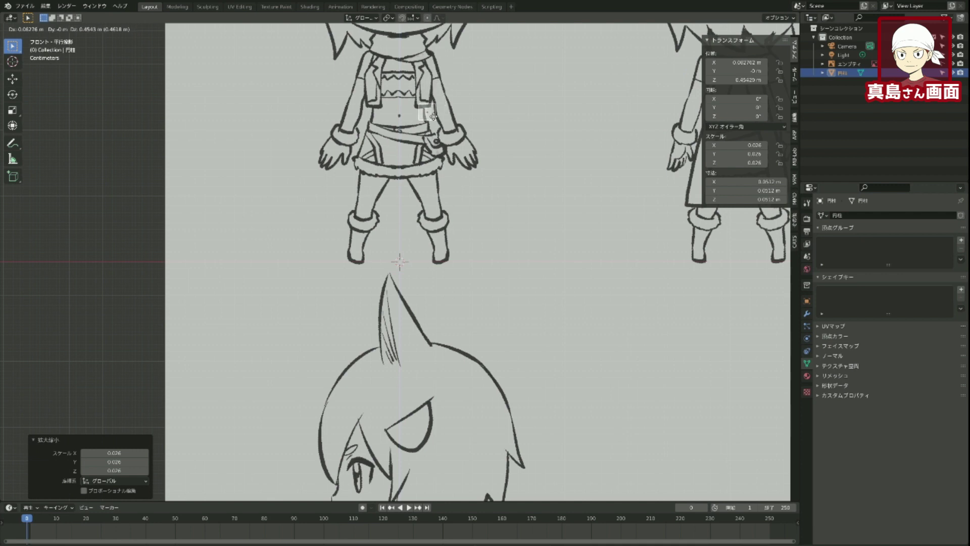
{"action": "left_click", "coordinate": [450, 120]}
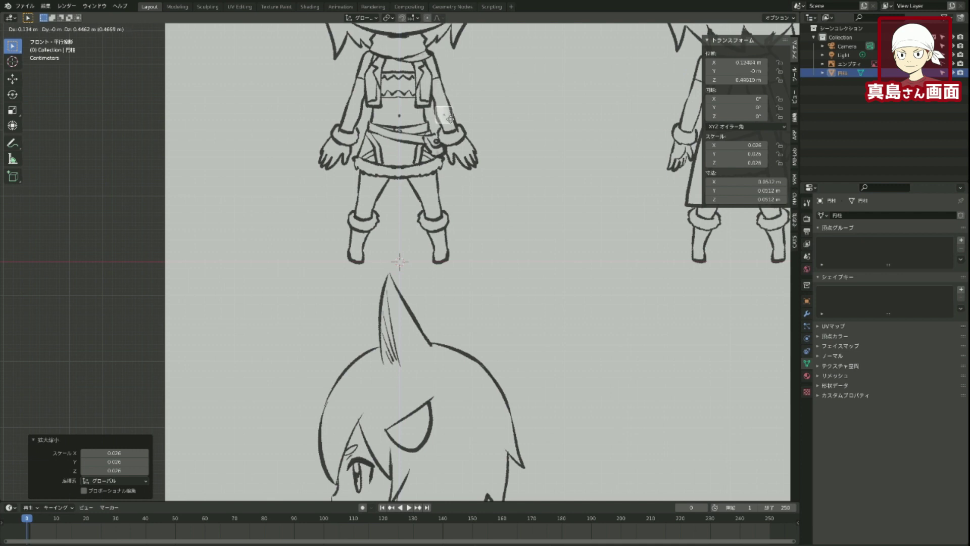
Return to a straight-on front orthographic view and select the Scale tool.
{"action": "mouse_move", "coordinate": [470, 157]}
{"action": "middle_mouse_down"}
{"action": "mouse_move", "coordinate": [488, 180]}
{"action": "mouse_move", "coordinate": [539, 169]}
{"action": "middle_mouse_up"}
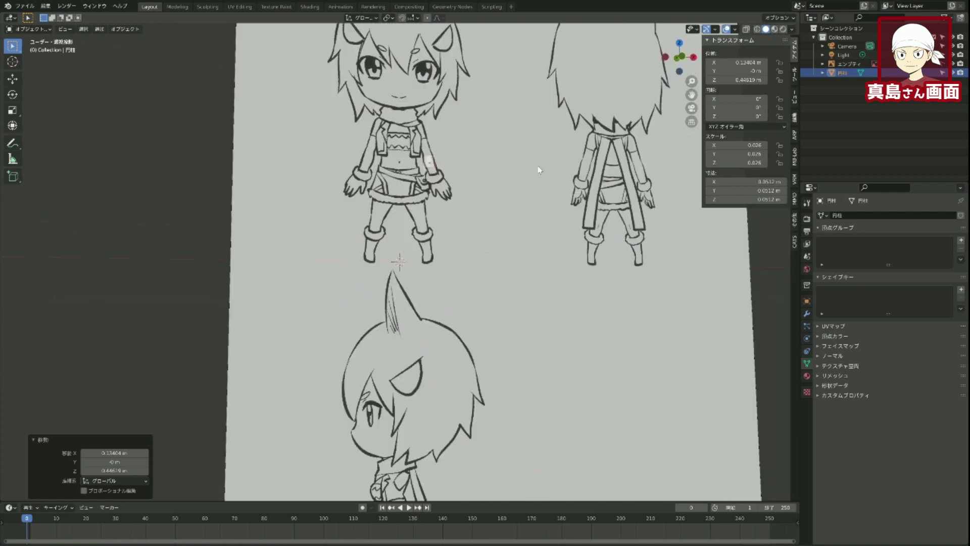
{"action": "scroll", "coordinate": [537, 169], "scroll_direction": "up", "scroll_amount": 3}
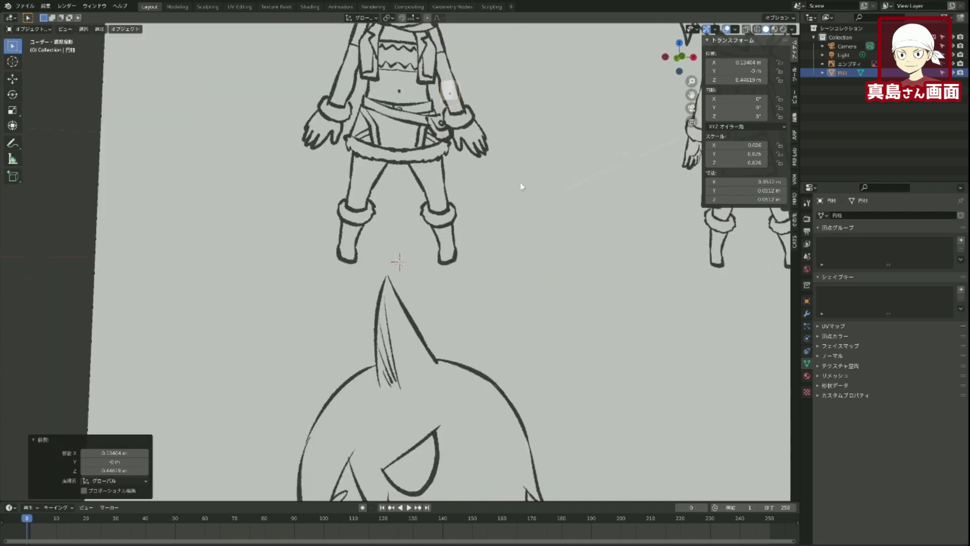
{"action": "key", "text": "KP_1"}
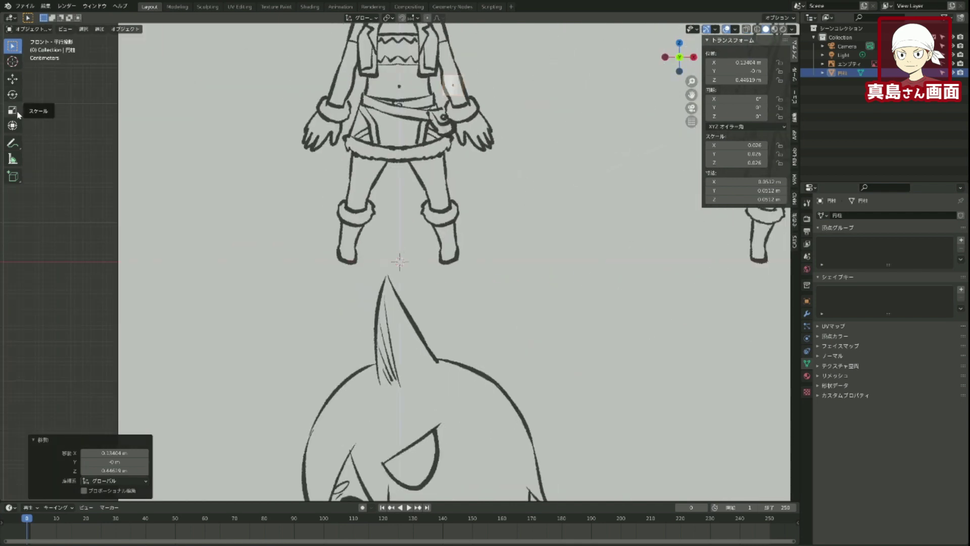
{"action": "left_click", "coordinate": [17, 115]}
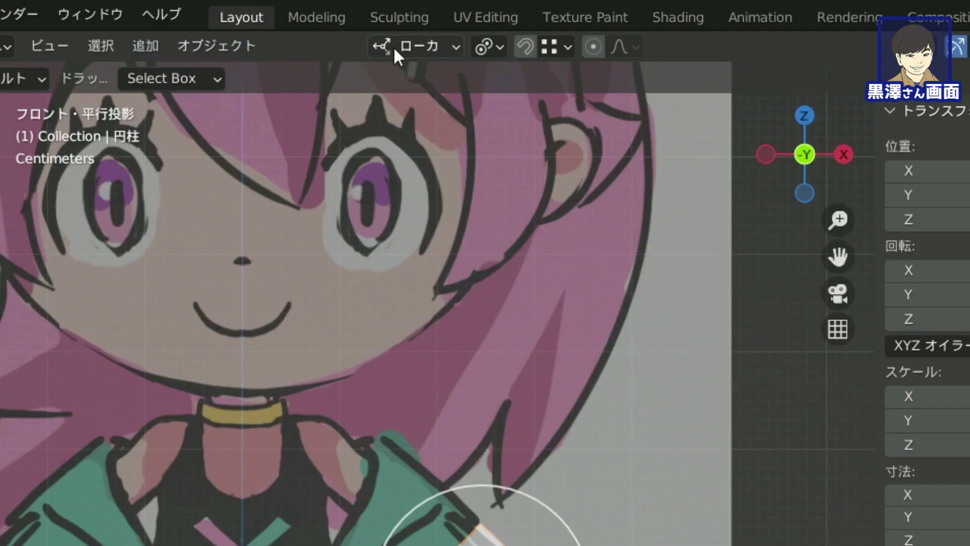
Switch the Transform Orientation to Local after briefly trying Global.
{"action": "left_click", "coordinate": [394, 49]}
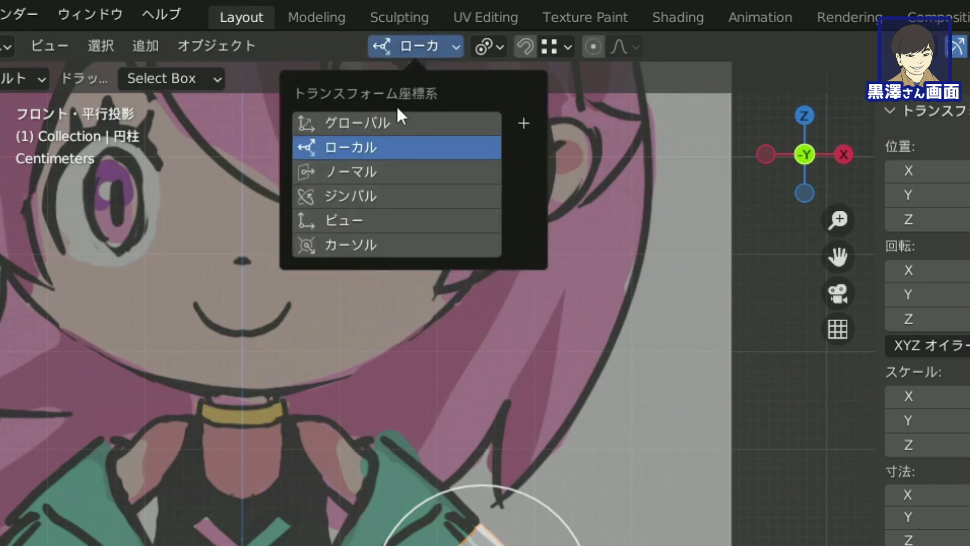
{"action": "left_click", "coordinate": [392, 121]}
{"action": "left_click", "coordinate": [389, 147]}
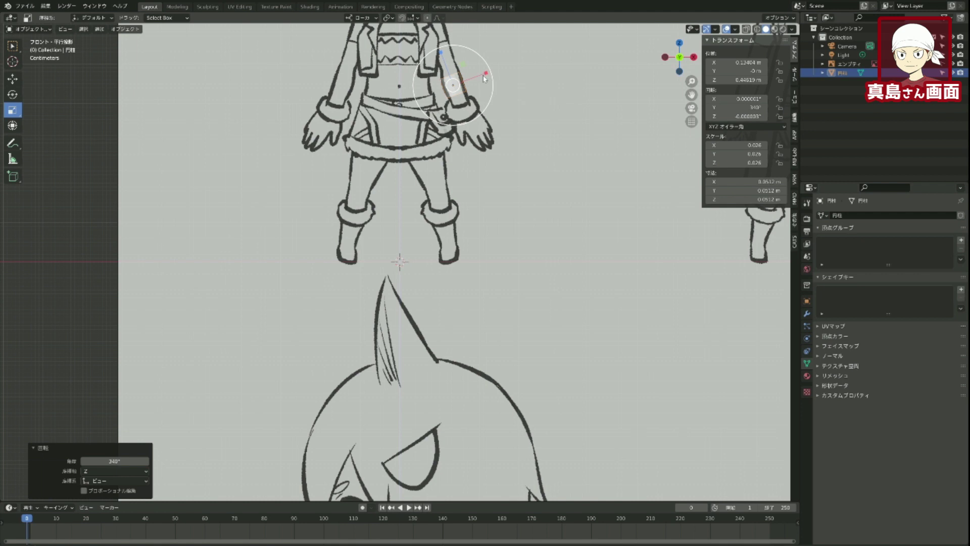
Make the arm cylinder slightly thinner and stretch it along local Z to about 0.384 m.
{"action": "key", "text": "s"}
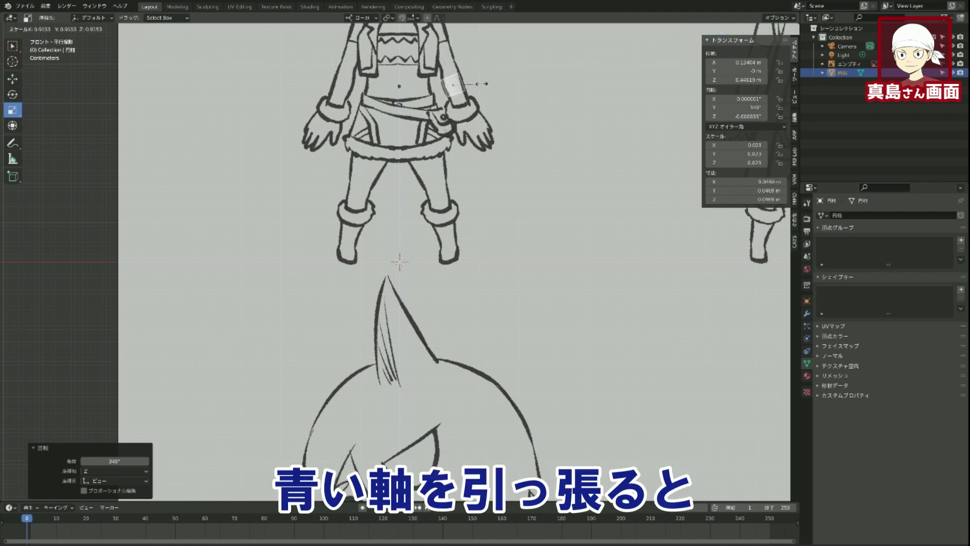
{"action": "left_click", "coordinate": [481, 86]}
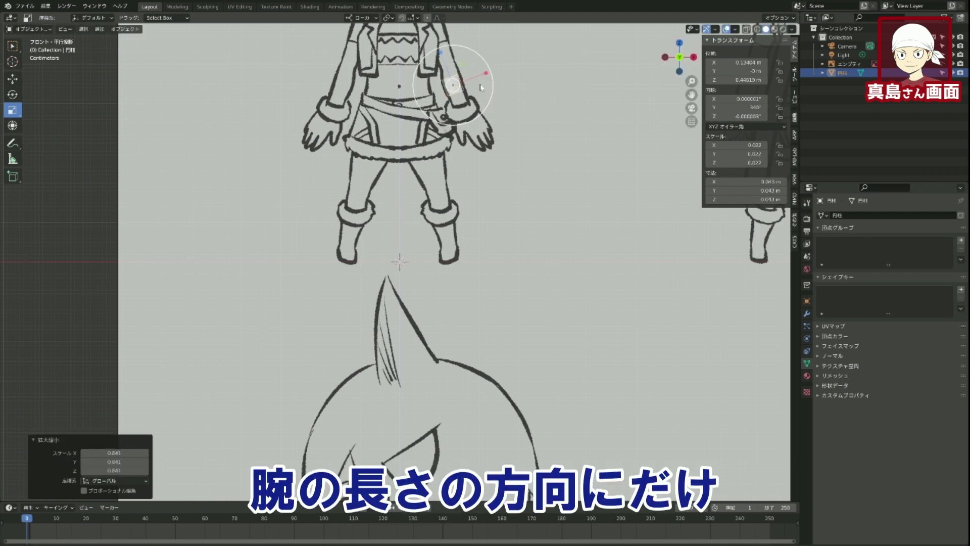
{"action": "key", "text": "s"}
{"action": "key", "text": "z"}
{"action": "key", "text": "z"}
{"action": "left_click", "coordinate": [432, 46]}
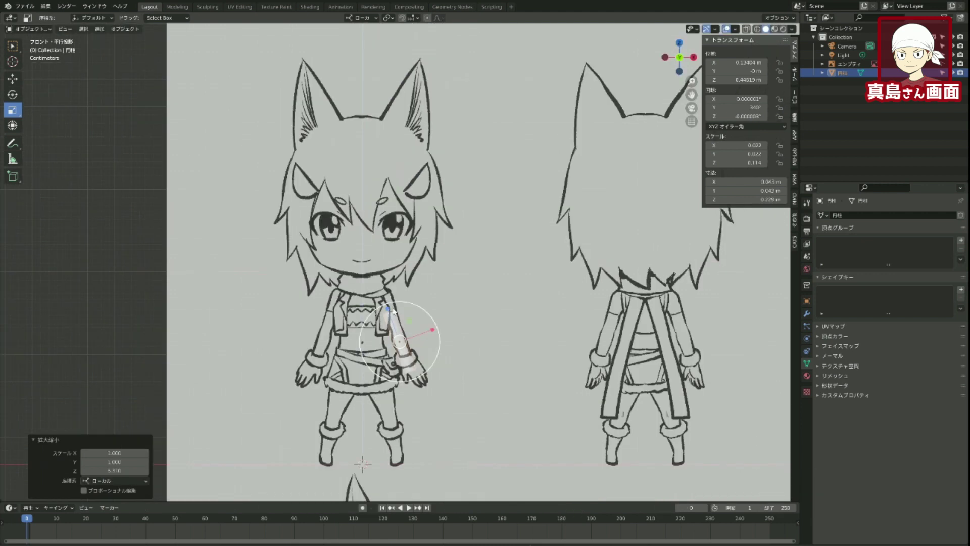
{"action": "key", "text": "s"}
{"action": "key", "text": "z"}
{"action": "key", "text": "z"}
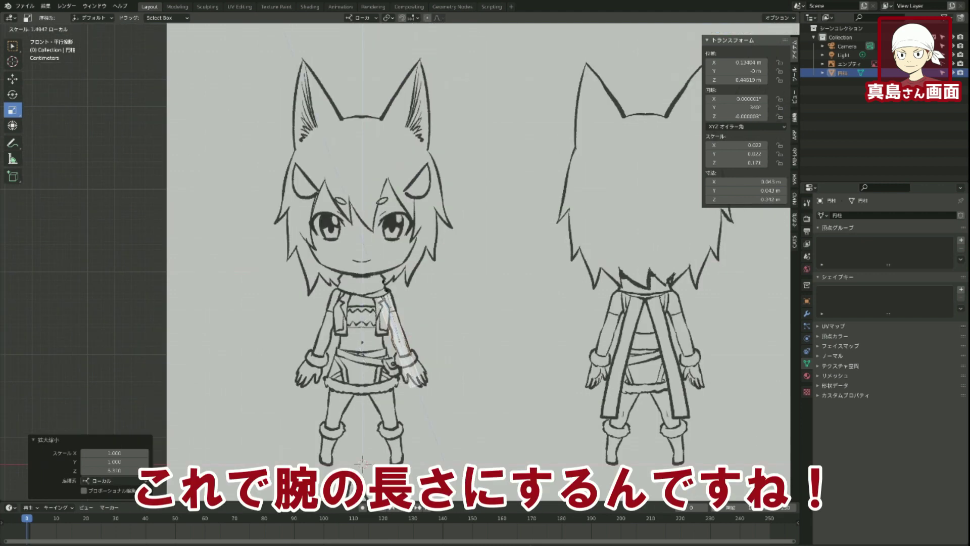
{"action": "left_click", "coordinate": [410, 413]}
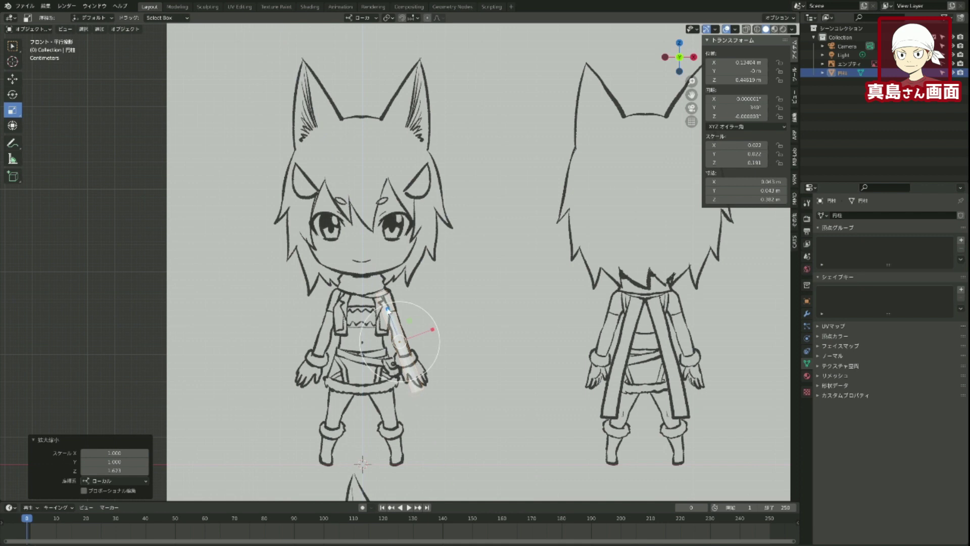
{"action": "left_click_drag", "start_coordinate": [388, 311], "coordinate": [392, 320]}
Move the arm cylinder onto the upper arm and rotate it to match the arm's tilt.
{"action": "key", "text": "g"}
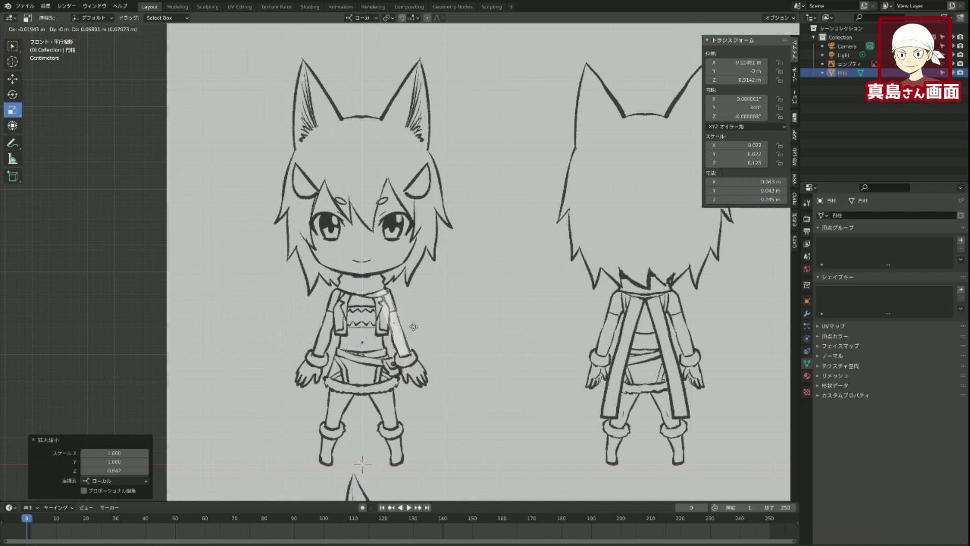
{"action": "left_click", "coordinate": [414, 327]}
{"action": "key", "text": "r"}
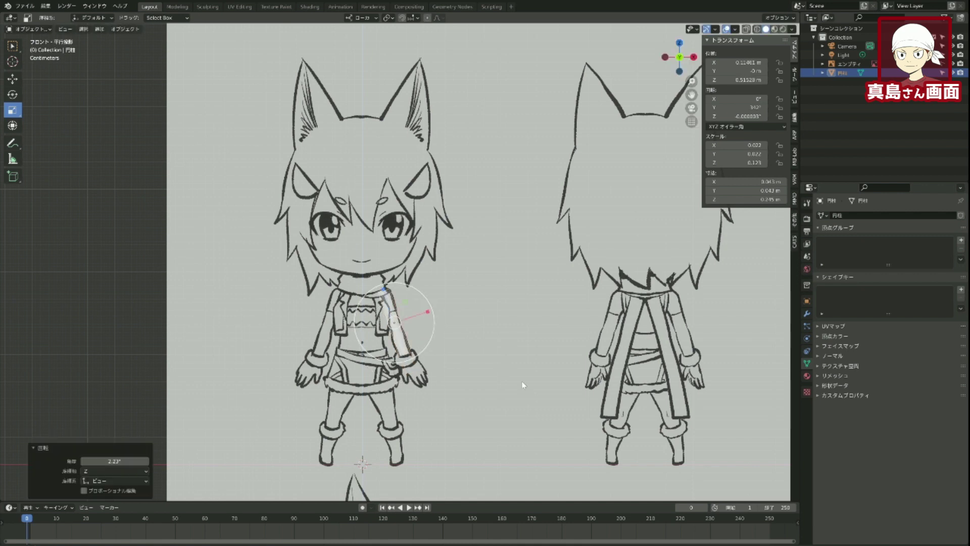
{"action": "scroll", "coordinate": [591, 317], "scroll_direction": "up", "scroll_amount": 4}
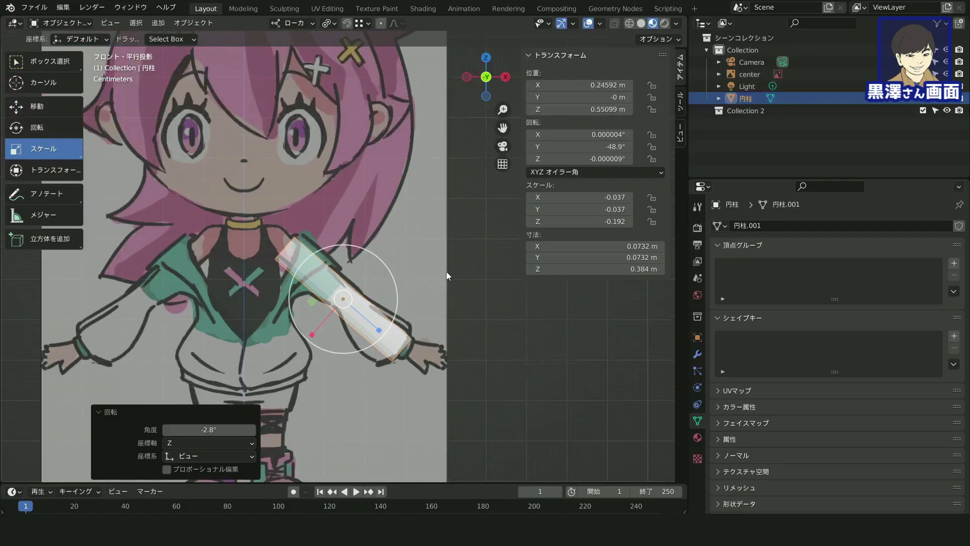
{"action": "scroll", "coordinate": [447, 273], "scroll_direction": "down", "scroll_amount": 3}
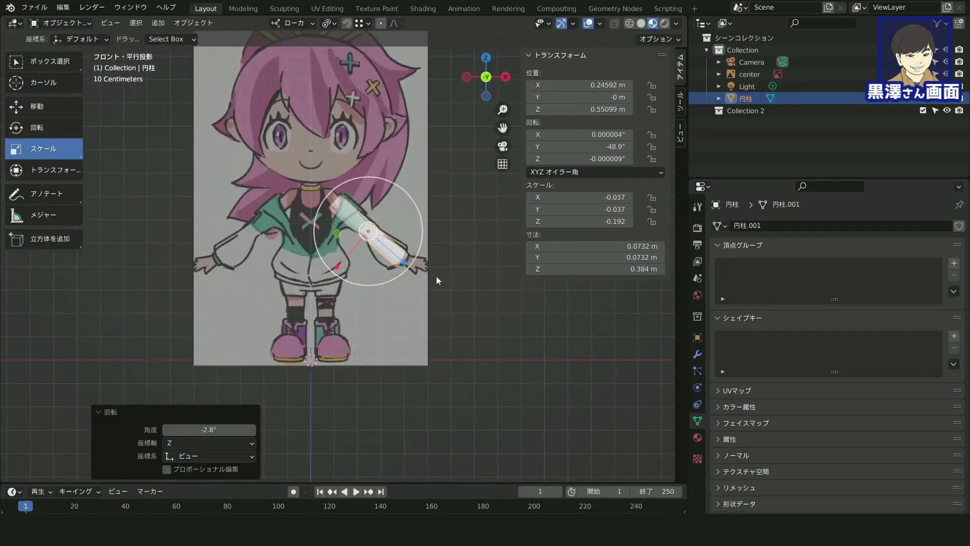
Add a cylinder mesh with Vertices set to 18.
{"action": "key", "text": "shift+a"}
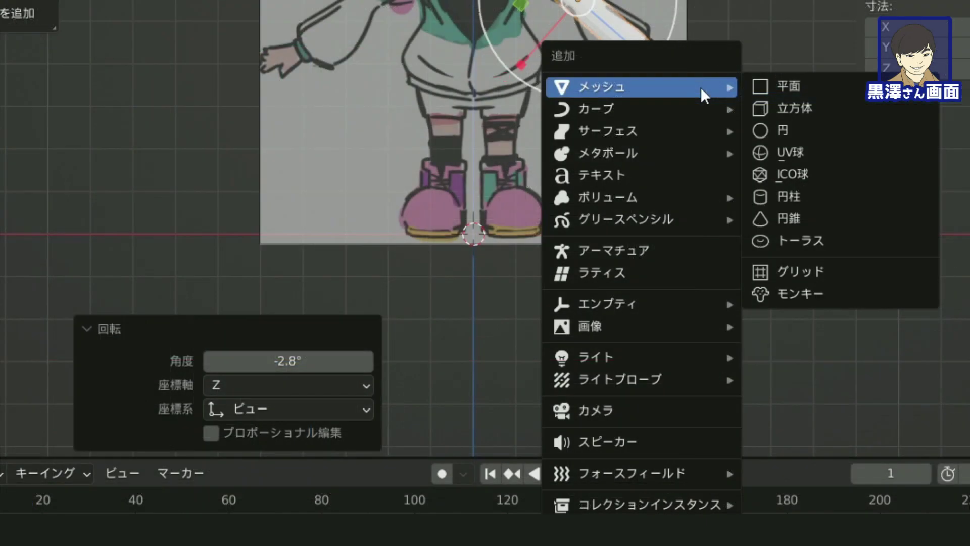
{"action": "left_click", "coordinate": [829, 196]}
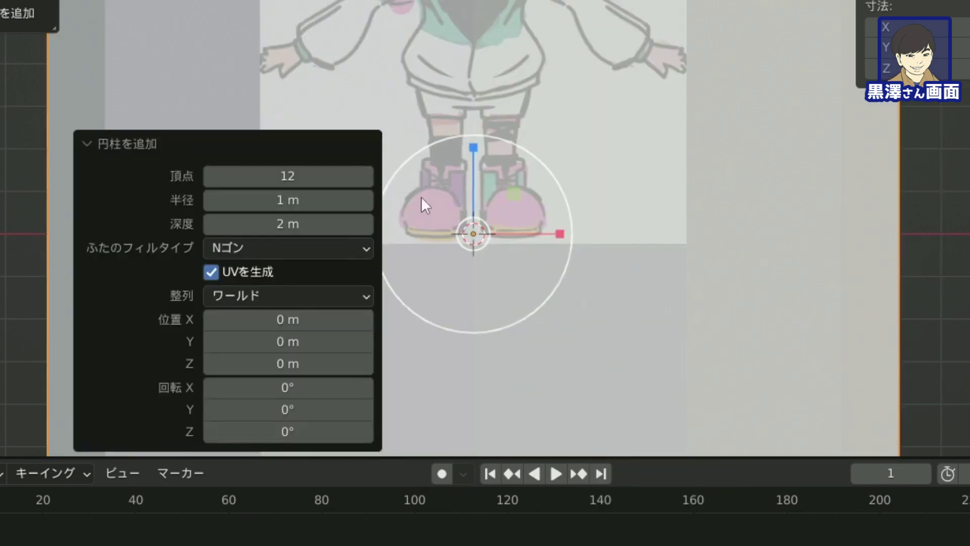
{"action": "left_click", "coordinate": [316, 183]}
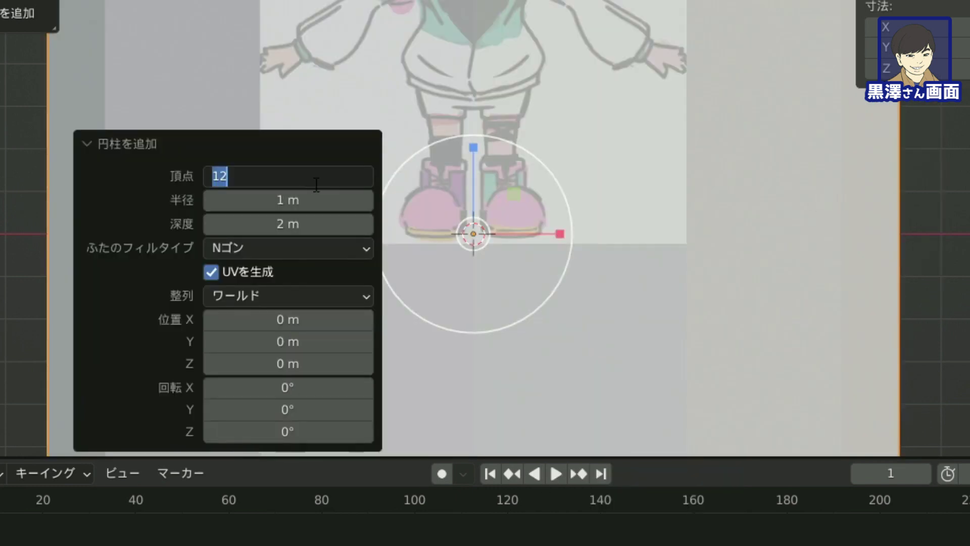
{"action": "type", "text": "18"}
{"action": "key", "text": "Return"}
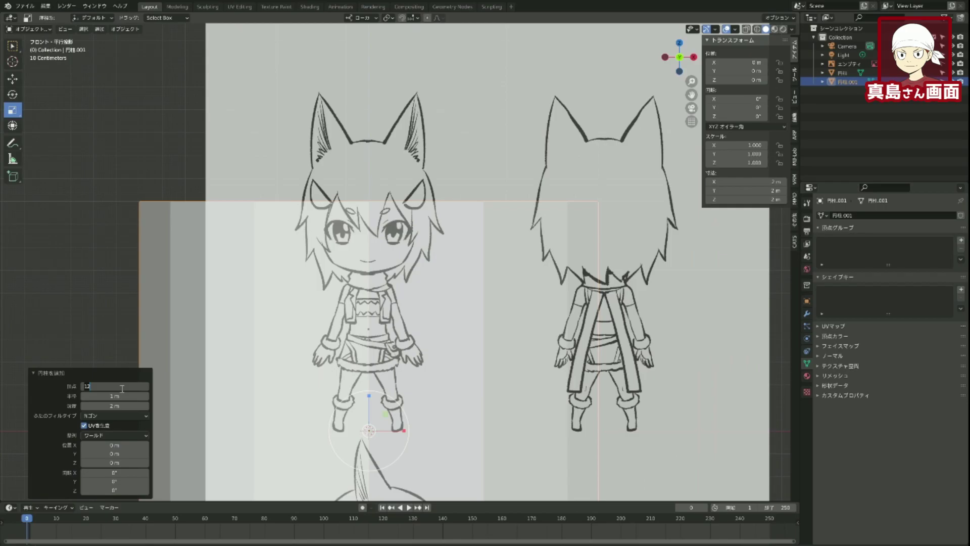
Confirm 18 vertices, shrink the cylinder to about 0.1, and stretch it taller over the torso.
{"action": "type", "text": "18"}
{"action": "key", "text": "Return"}
{"action": "scroll", "coordinate": [334, 287], "scroll_direction": "down", "scroll_amount": 4}
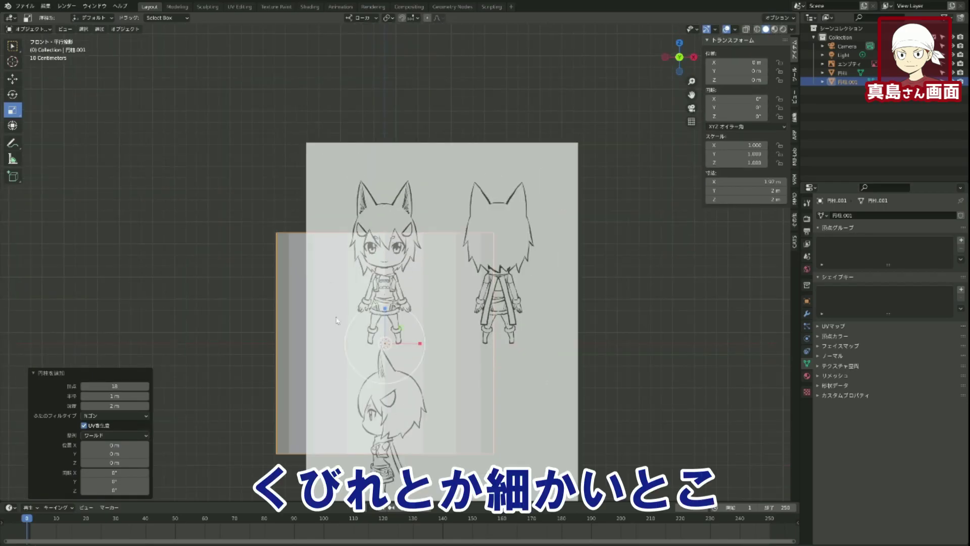
{"action": "key", "text": "s"}
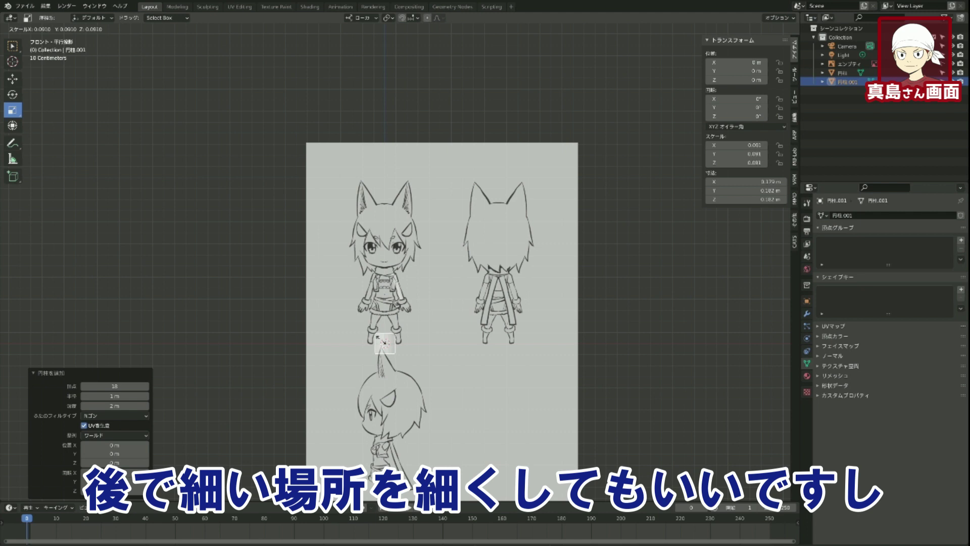
{"action": "left_click", "coordinate": [376, 336]}
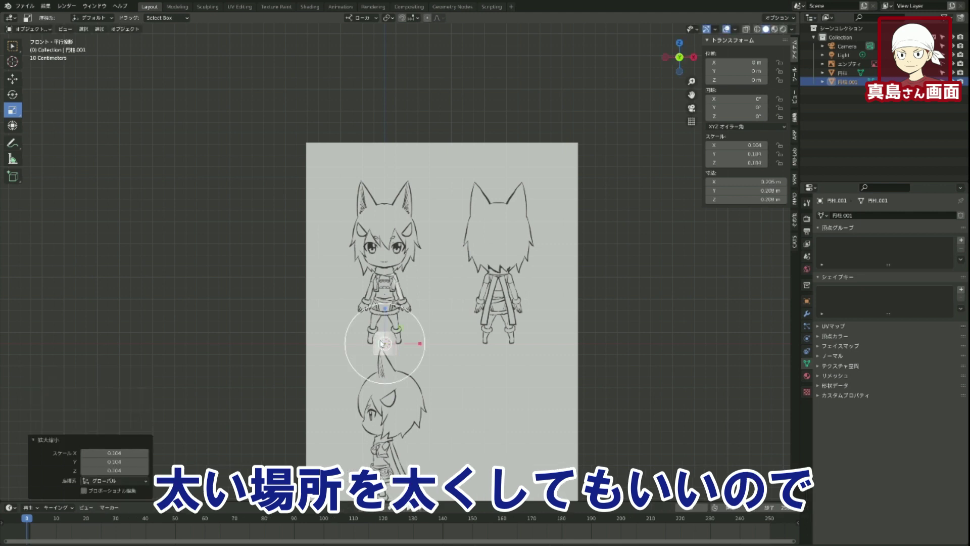
{"action": "left_click_drag", "start_coordinate": [385, 310], "coordinate": [387, 341]}
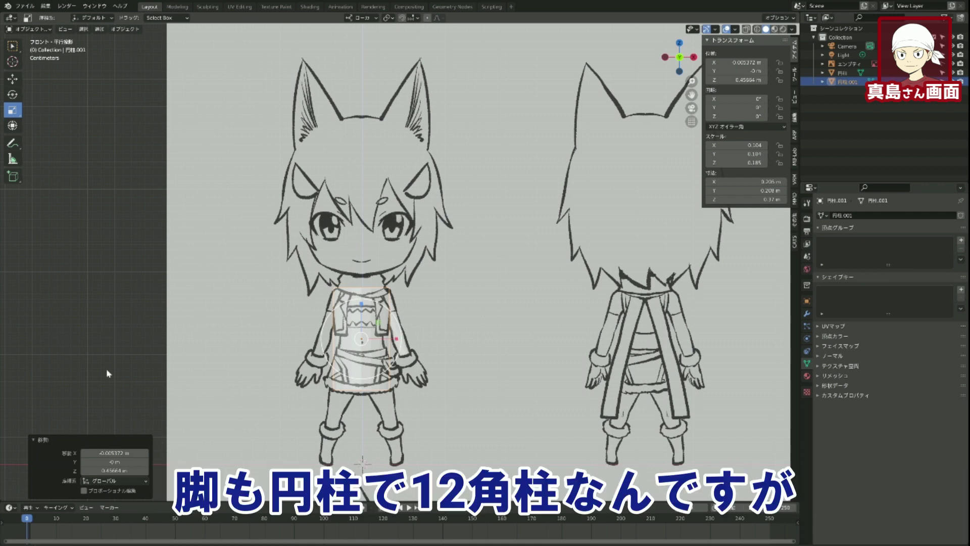
Dismiss the Add menu, then duplicate the arm cylinder and drop the copy over the leg.
{"action": "key", "text": "shift+a"}
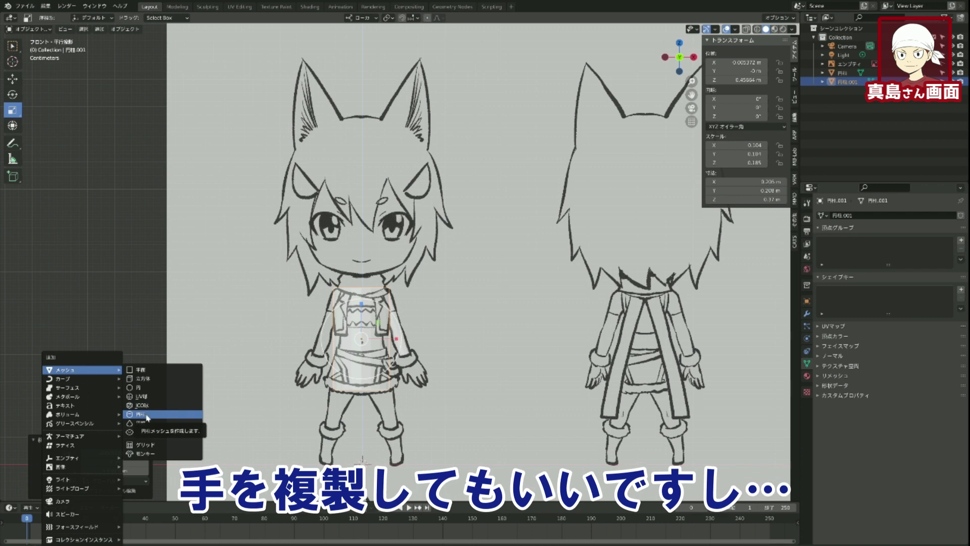
{"action": "left_click", "coordinate": [146, 416]}
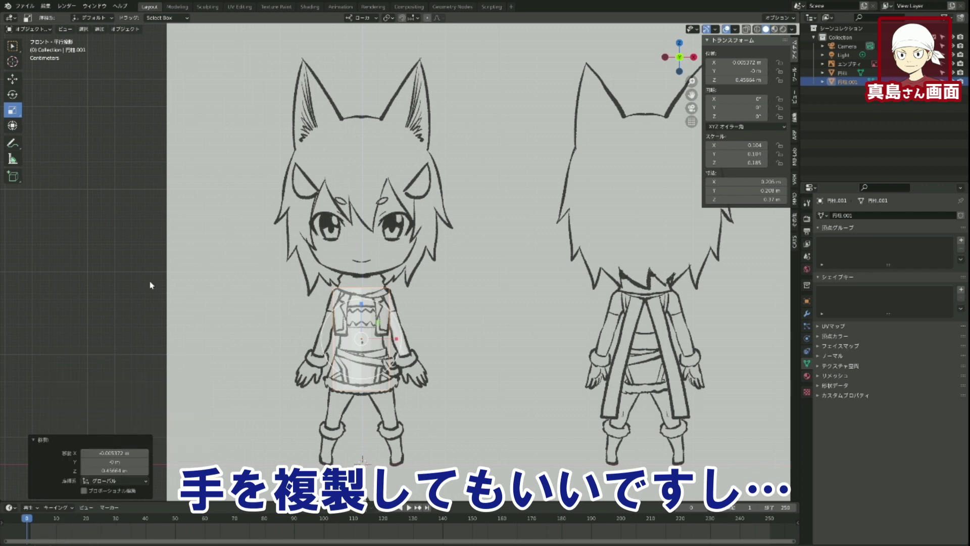
{"action": "left_click", "coordinate": [400, 340]}
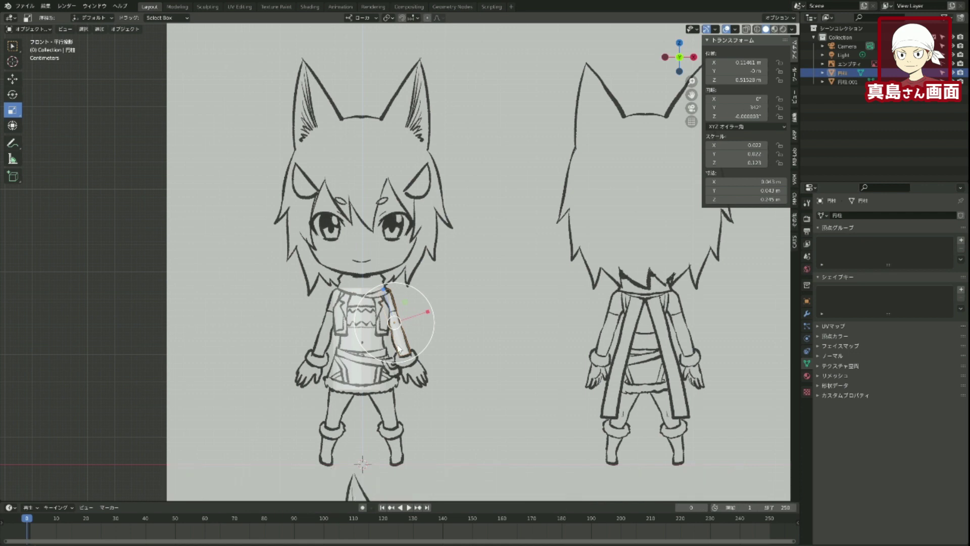
{"action": "key", "text": "shift+d"}
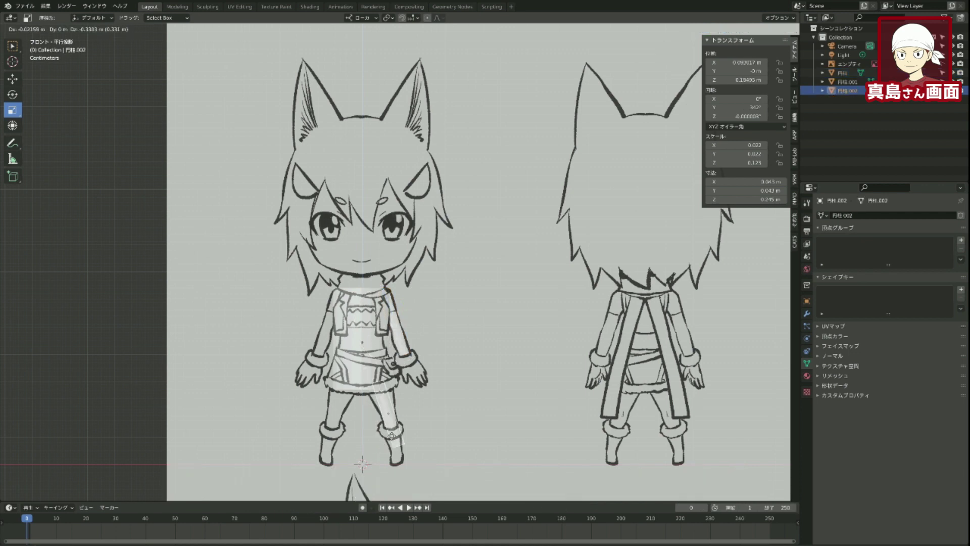
{"action": "left_click", "coordinate": [392, 443]}
Tilt the leg cylinder about 5.25° and nudge it into place along the leg.
{"action": "key", "text": "s"}
{"action": "key", "text": "x"}
{"action": "left_click", "coordinate": [437, 404]}
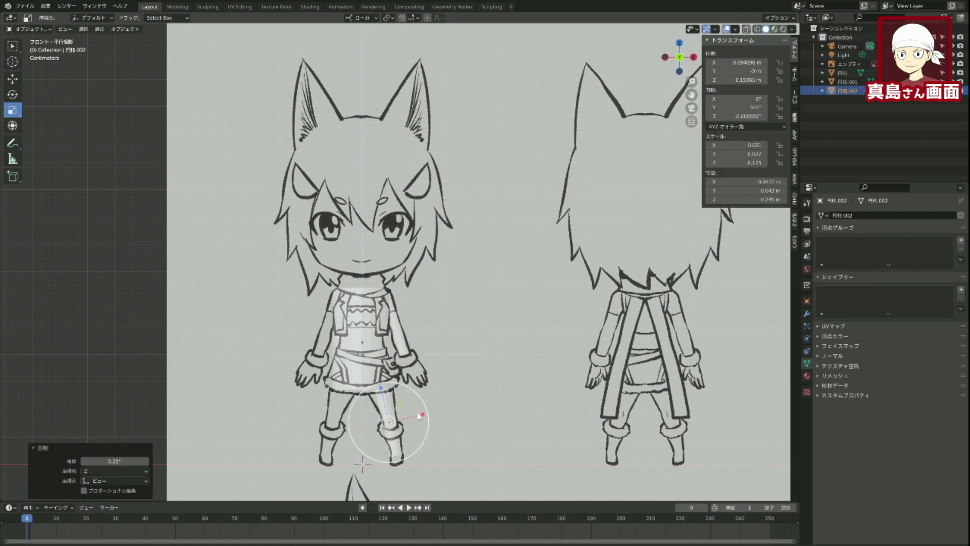
{"action": "left_click_drag", "start_coordinate": [403, 450], "coordinate": [404, 450]}
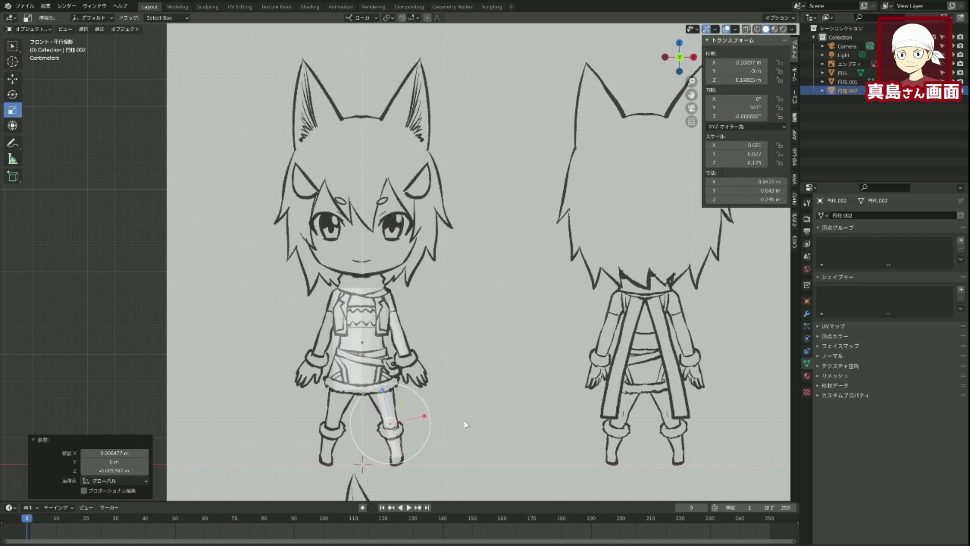
{"action": "left_click", "coordinate": [408, 357]}
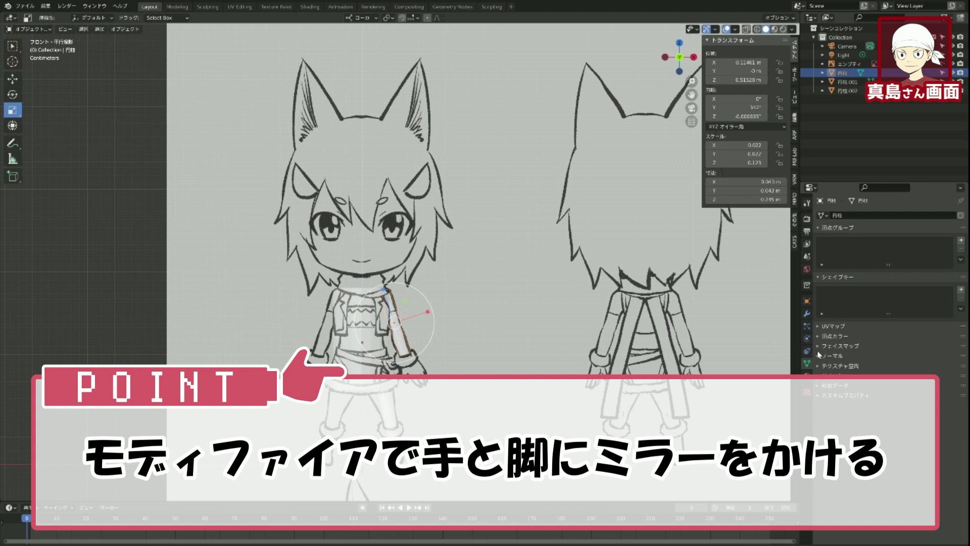
Give the arm cylinder a Mirror modifier with the torso cylinder as mirror object.
{"action": "left_click", "coordinate": [807, 313]}
{"action": "left_click", "coordinate": [848, 215]}
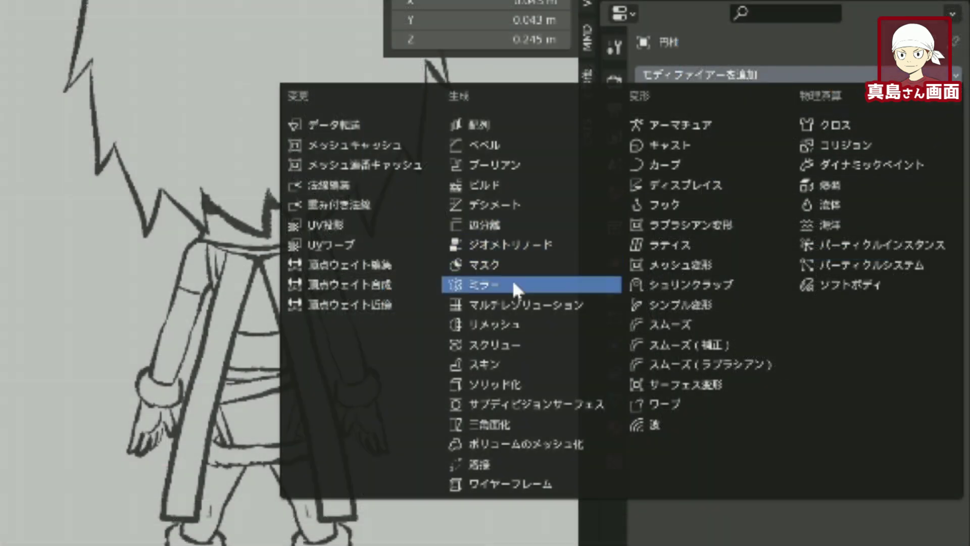
{"action": "left_click", "coordinate": [511, 280]}
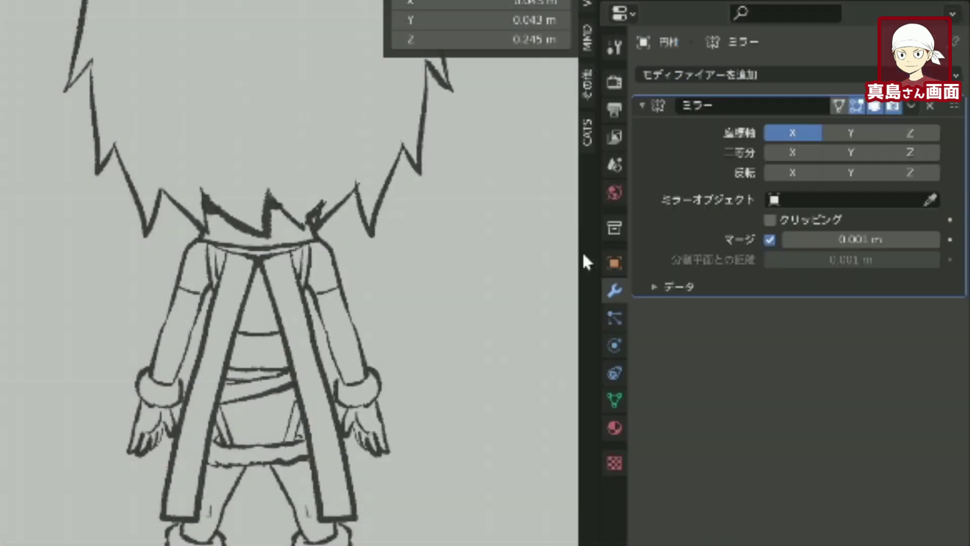
{"action": "left_click", "coordinate": [930, 199]}
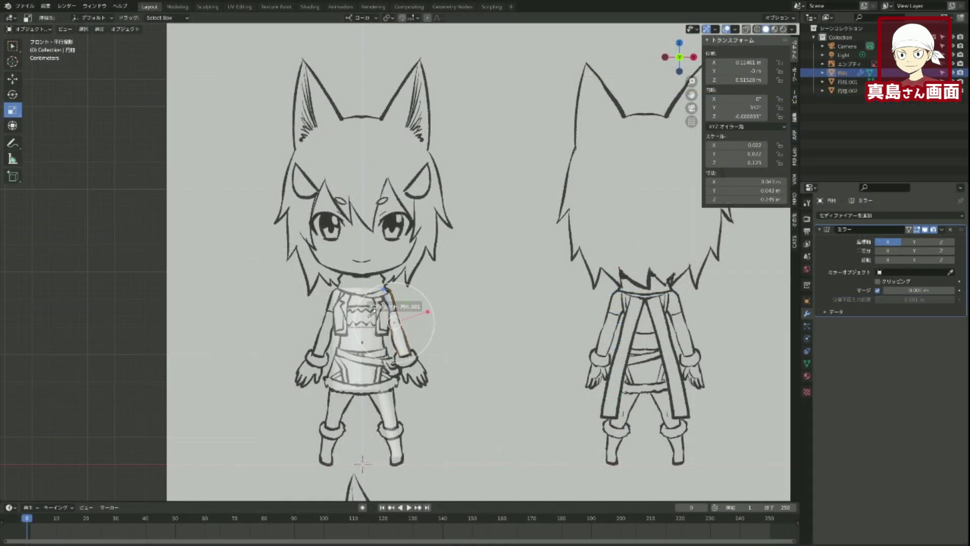
{"action": "left_click", "coordinate": [368, 319]}
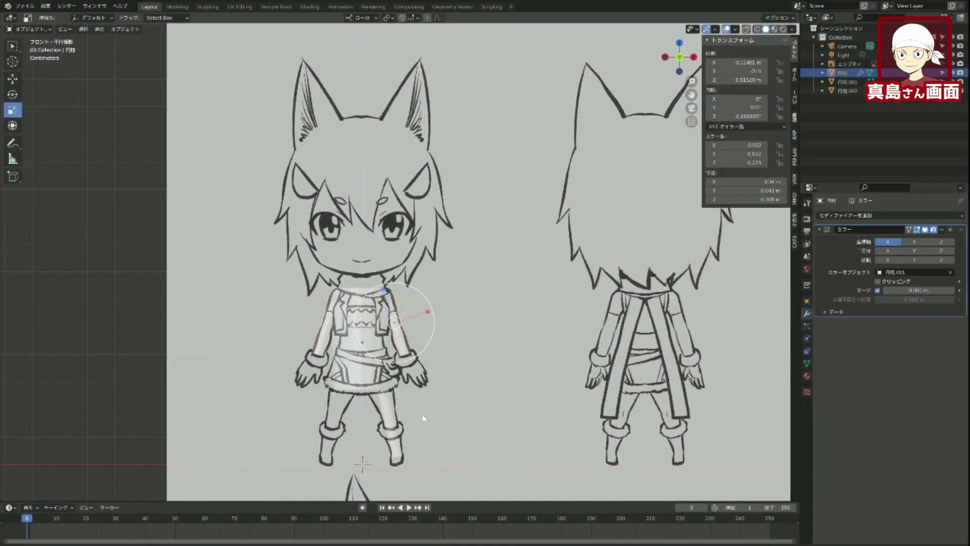
Give the leg cylinder a Mirror modifier centred on the torso cylinder to create the second leg.
{"action": "left_click", "coordinate": [387, 405]}
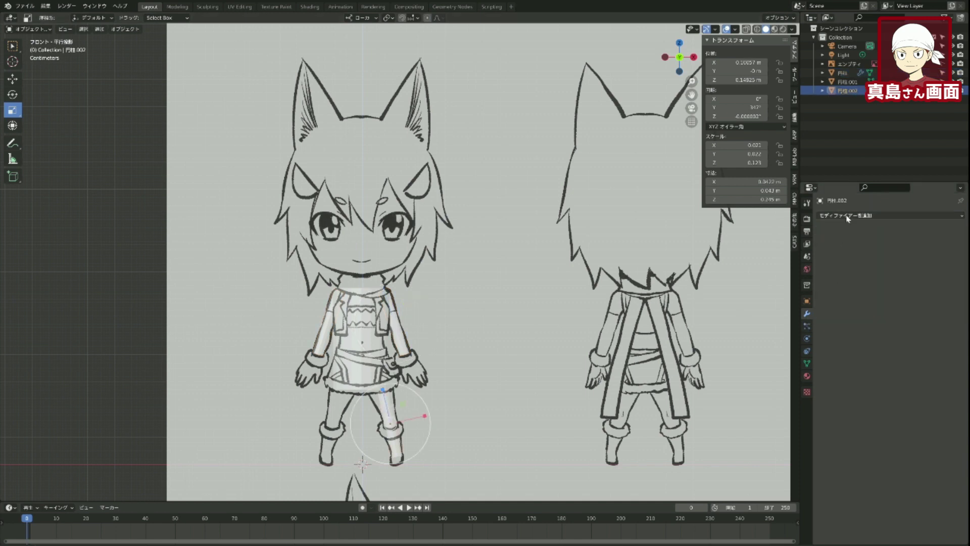
{"action": "left_click", "coordinate": [848, 218]}
{"action": "left_click", "coordinate": [753, 313]}
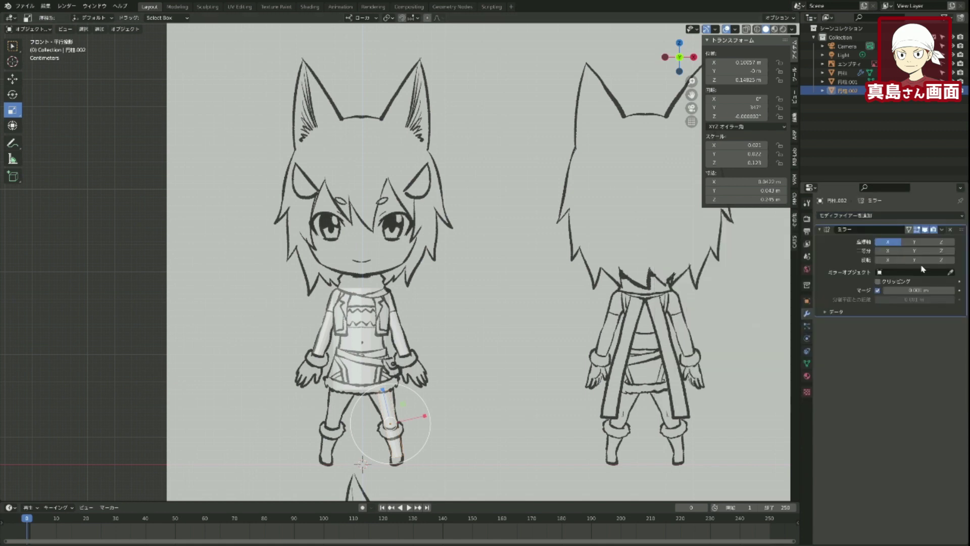
{"action": "left_click", "coordinate": [950, 273]}
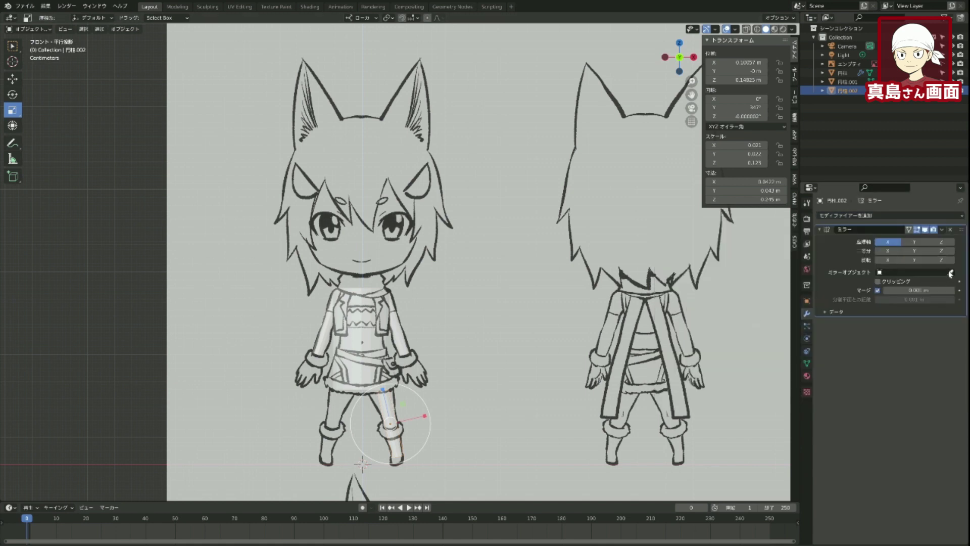
{"action": "left_click", "coordinate": [378, 343]}
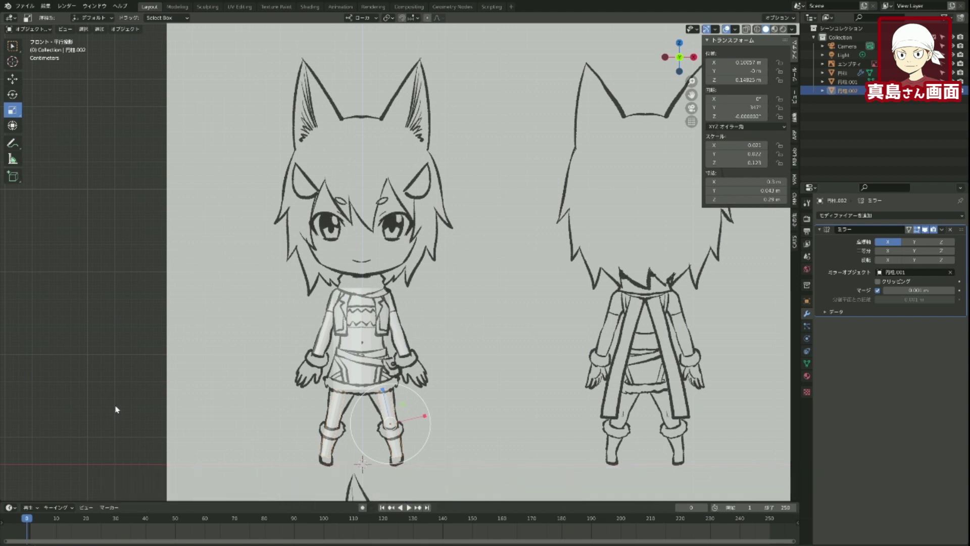
{"action": "key", "text": "shift+a"}
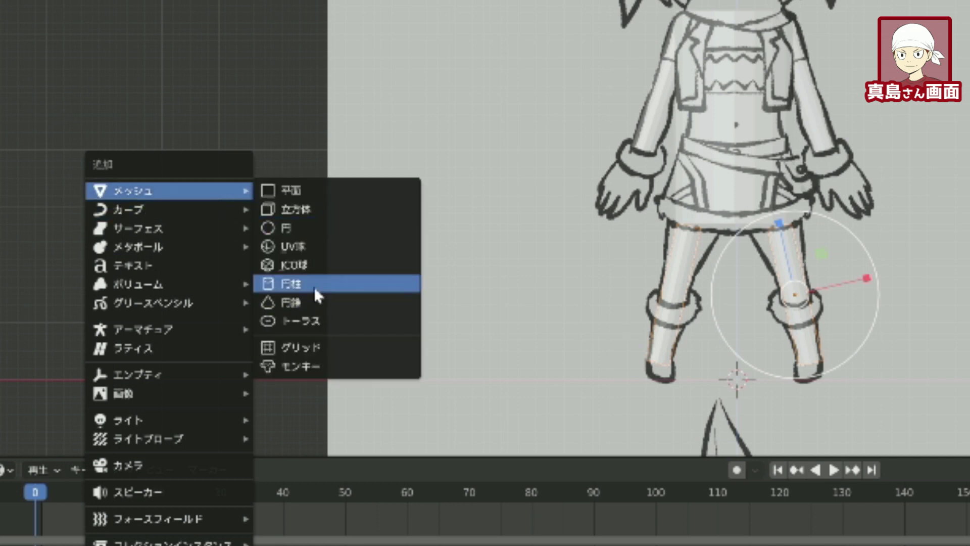
Add a UV sphere for the head and set its Location X to 0.
{"action": "left_click", "coordinate": [318, 252]}
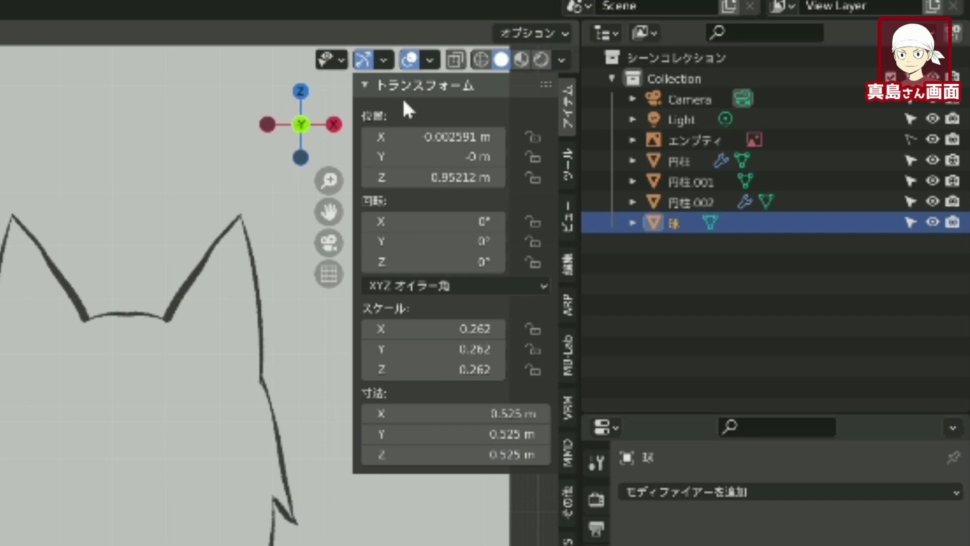
{"action": "left_click", "coordinate": [464, 138]}
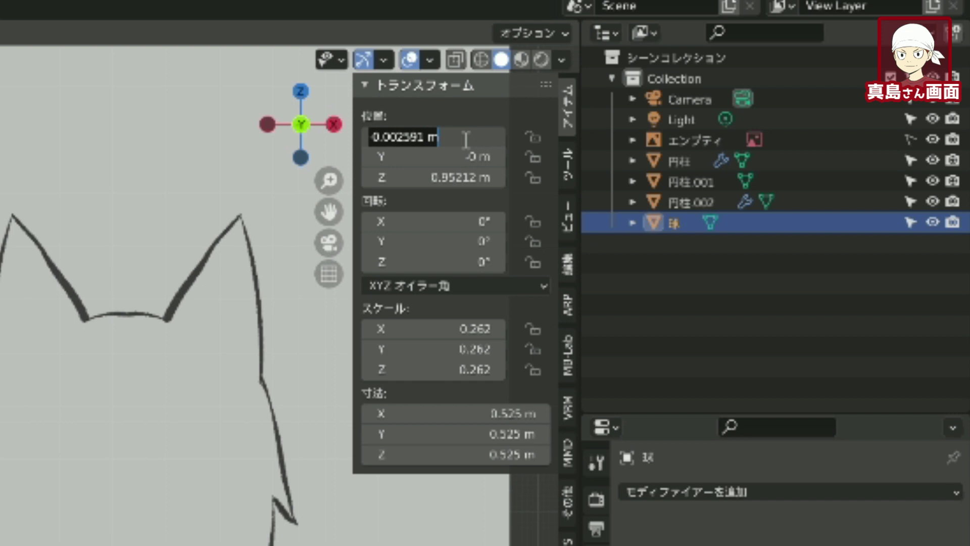
{"action": "type", "text": "0"}
{"action": "key", "text": "Return"}
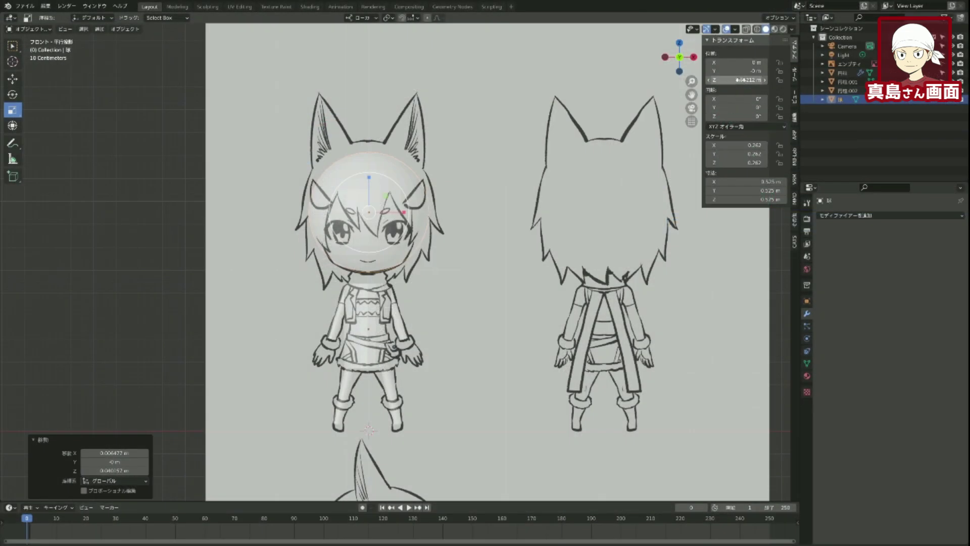
Set the torso cylinder 円柱.001's X location to 0 in the N panel.
{"action": "left_click", "coordinate": [397, 288]}
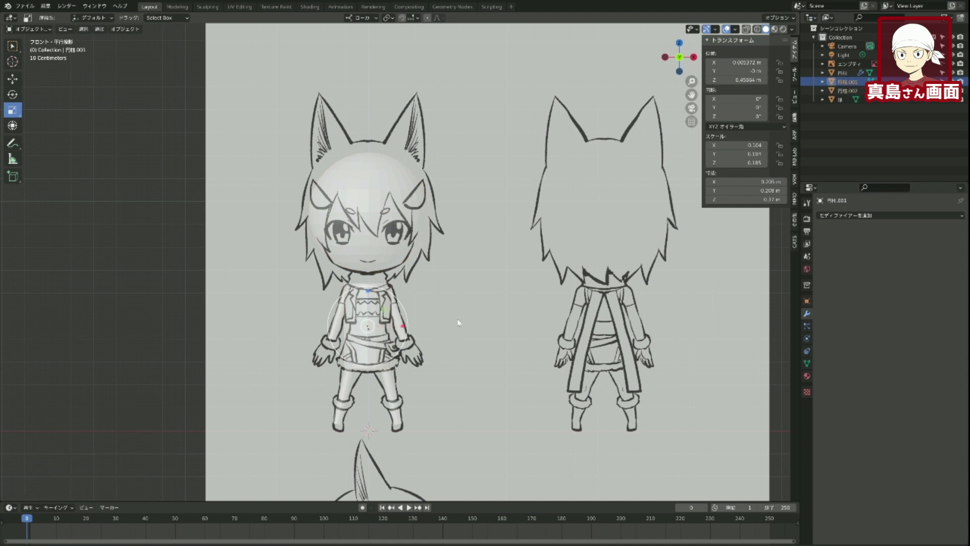
{"action": "scroll", "coordinate": [458, 320], "scroll_direction": "up", "scroll_amount": 4}
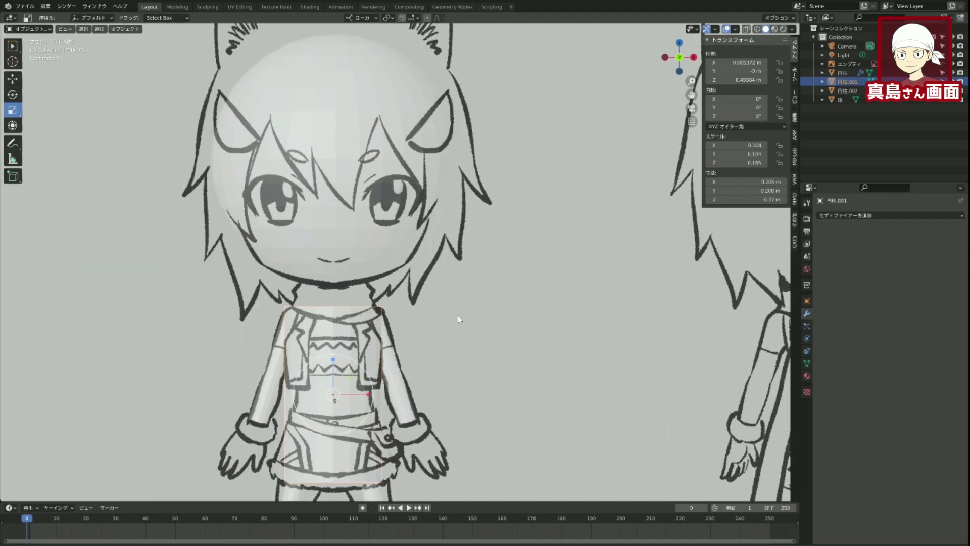
{"action": "scroll", "coordinate": [459, 319], "scroll_direction": "down", "scroll_amount": 3}
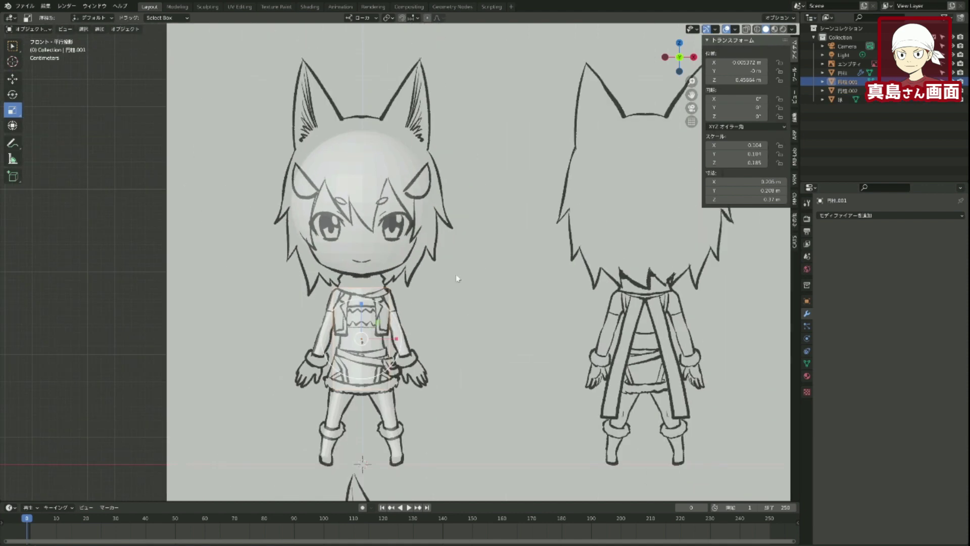
{"action": "left_click", "coordinate": [747, 63]}
{"action": "type", "text": "0"}
{"action": "key", "text": "Return"}
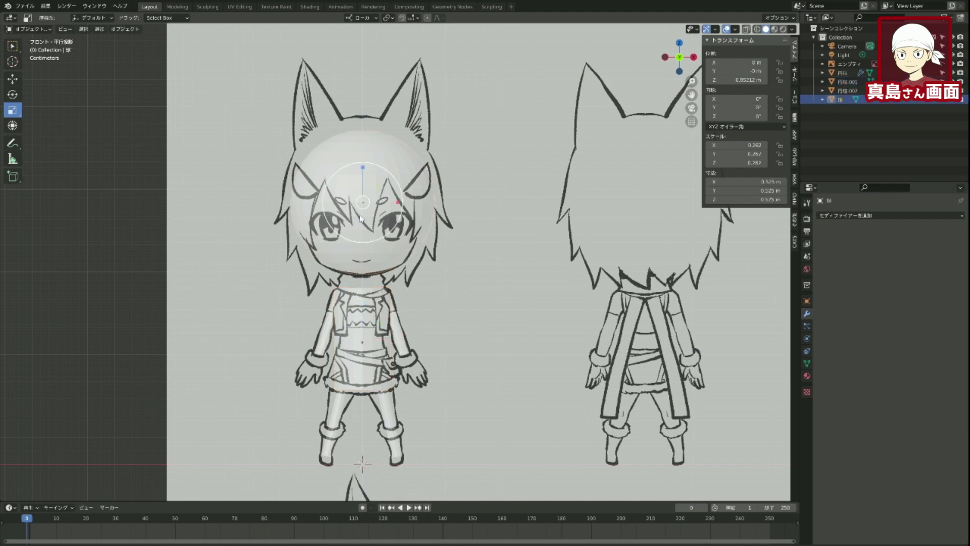
Toggle the reference Empty's visibility to view the bare primitive figure.
{"action": "left_click", "coordinate": [839, 100]}
{"action": "left_click", "coordinate": [952, 64]}
{"action": "left_click", "coordinate": [953, 65]}
{"action": "left_click", "coordinate": [953, 64]}
Toggle the reference drawings off and on to compare the blockout with the sketch.
{"action": "left_click", "coordinate": [952, 64]}
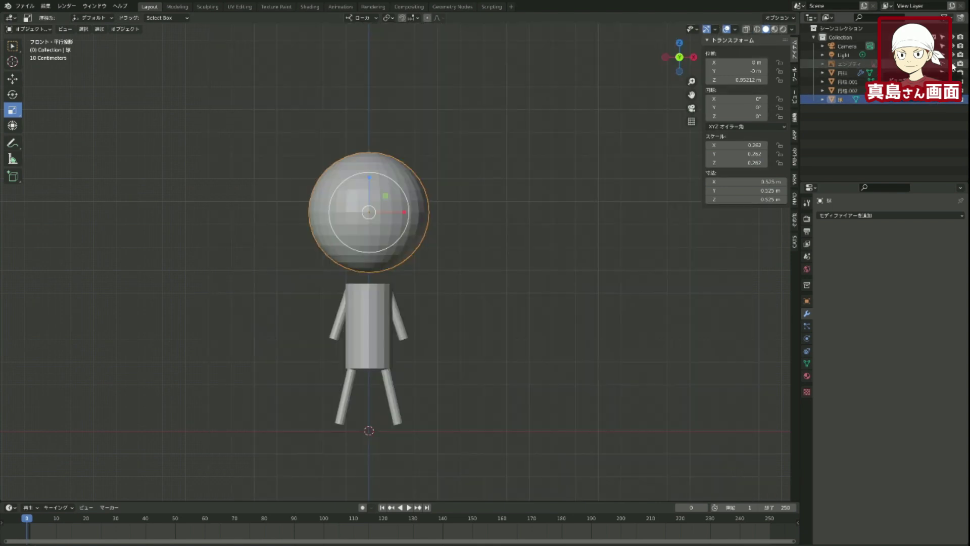
{"action": "left_click", "coordinate": [953, 64]}
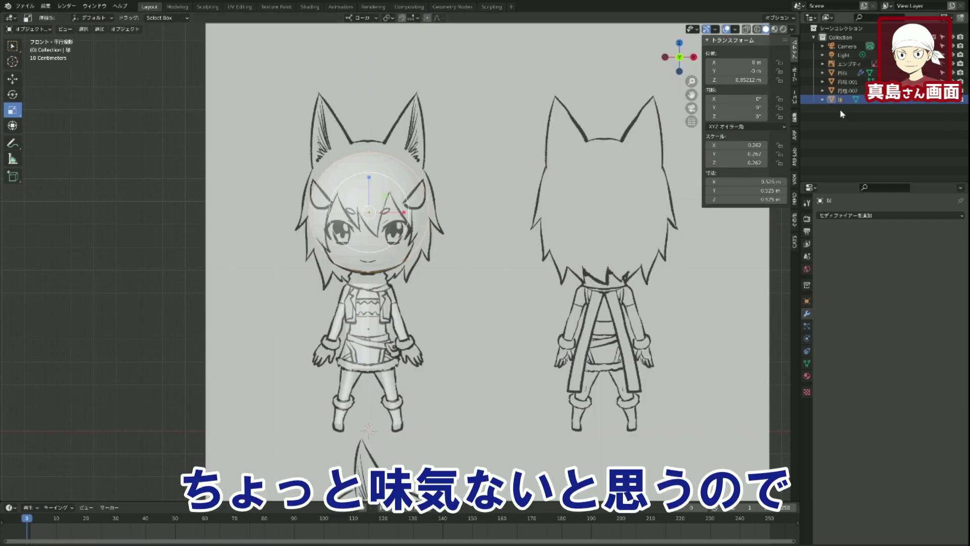
{"action": "scroll", "coordinate": [355, 403], "scroll_direction": "up", "scroll_amount": 5}
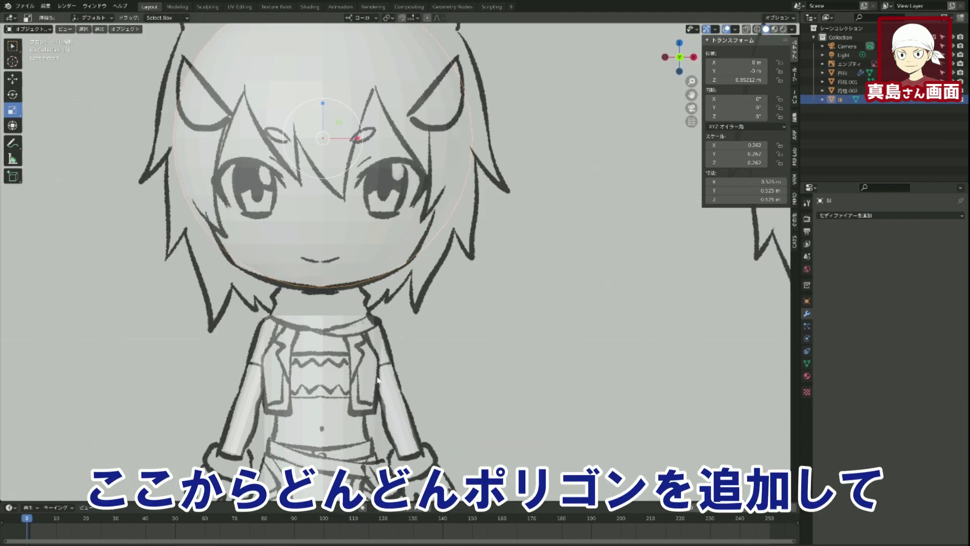
{"action": "scroll", "coordinate": [451, 363], "scroll_direction": "down", "scroll_amount": 2}
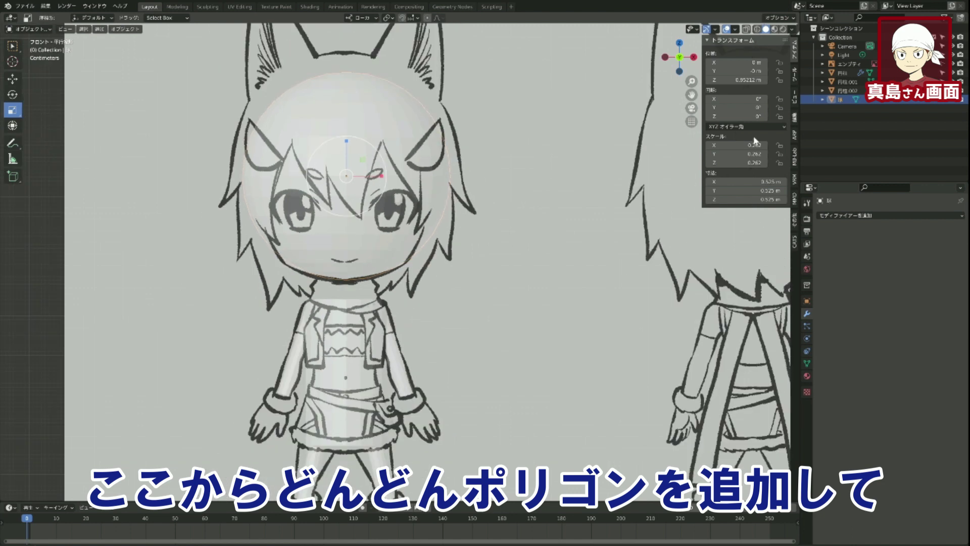
{"action": "left_click", "coordinate": [952, 64]}
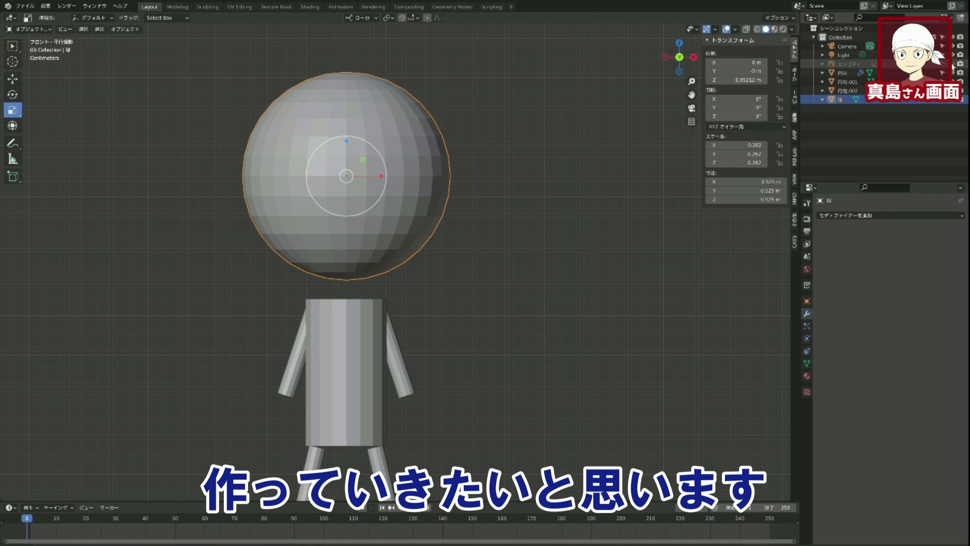
{"action": "left_click", "coordinate": [952, 64]}
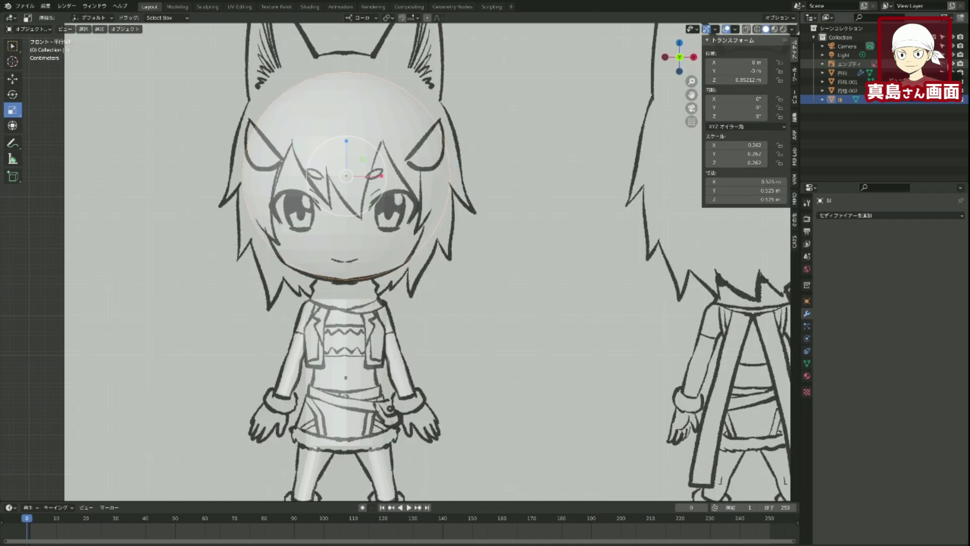
Frame the legs and select the leg cylinder 円柱.002.
{"action": "scroll", "coordinate": [646, 297], "scroll_direction": "down", "scroll_amount": 4}
{"action": "scroll", "coordinate": [610, 184], "scroll_direction": "up", "scroll_amount": 4}
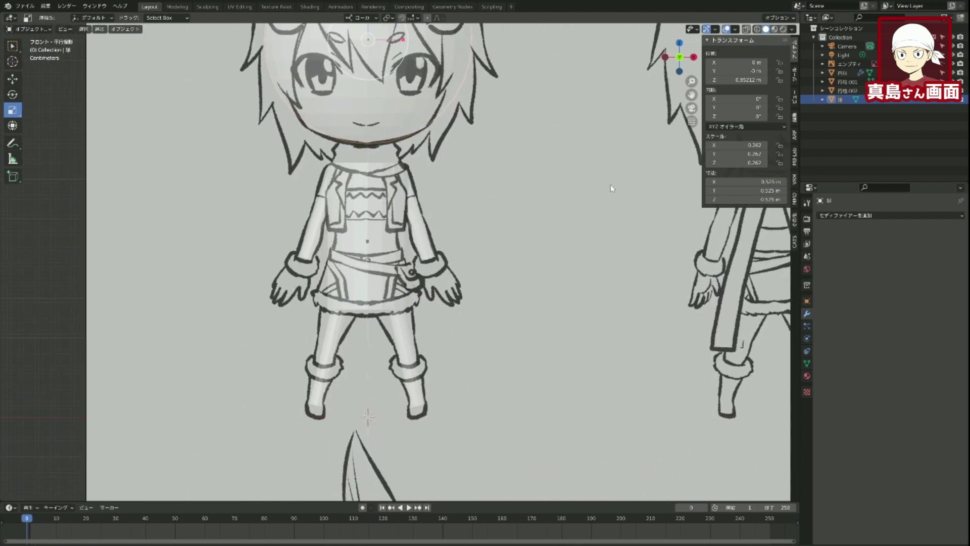
{"action": "middle_click_drag", "start_coordinate": [614, 183], "coordinate": [625, 181], "text": "shift"}
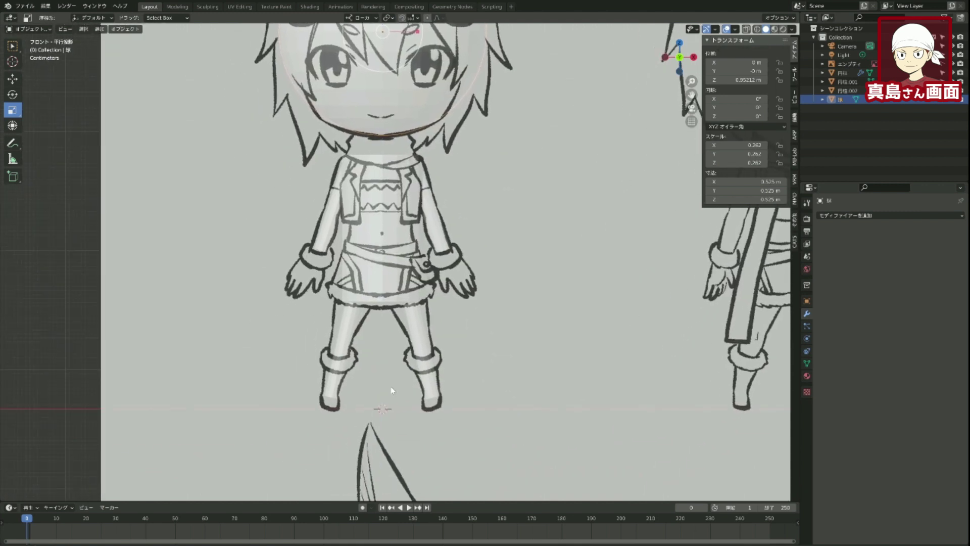
{"action": "left_click", "coordinate": [413, 322]}
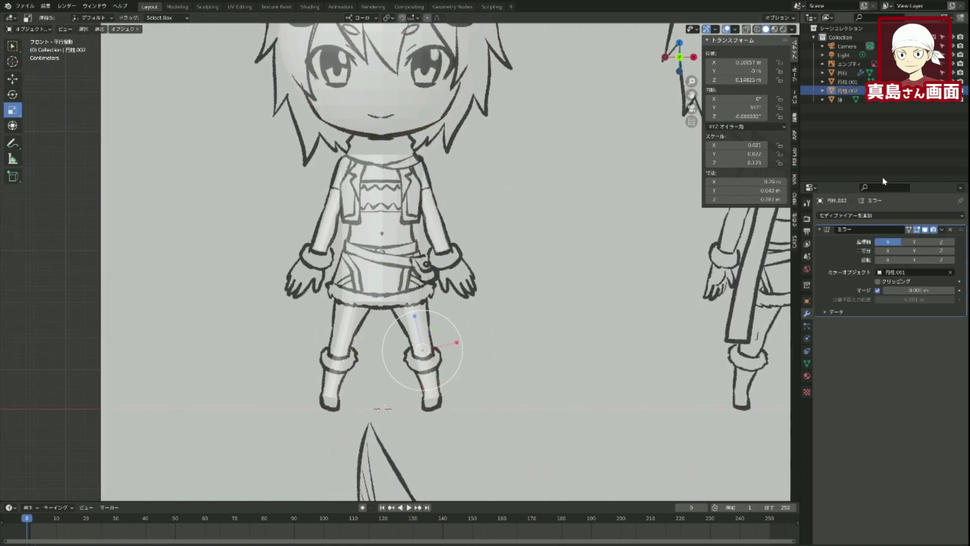
Put the leg cylinder in Edit Mode, deselect everything, and pick a thigh edge loop.
{"action": "key", "text": "Tab"}
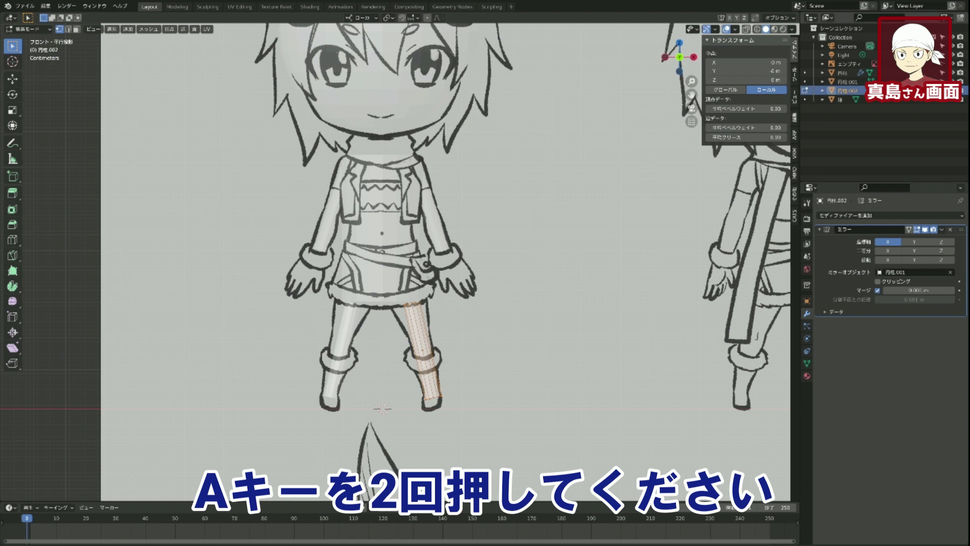
{"action": "key", "text": "a"}
{"action": "key", "text": "a"}
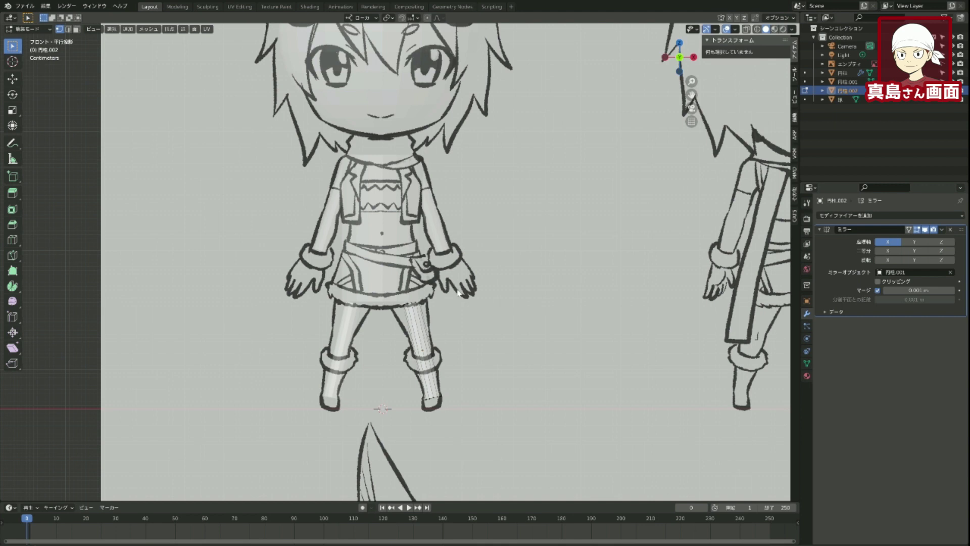
{"action": "middle_click_drag", "start_coordinate": [443, 339], "coordinate": [419, 336]}
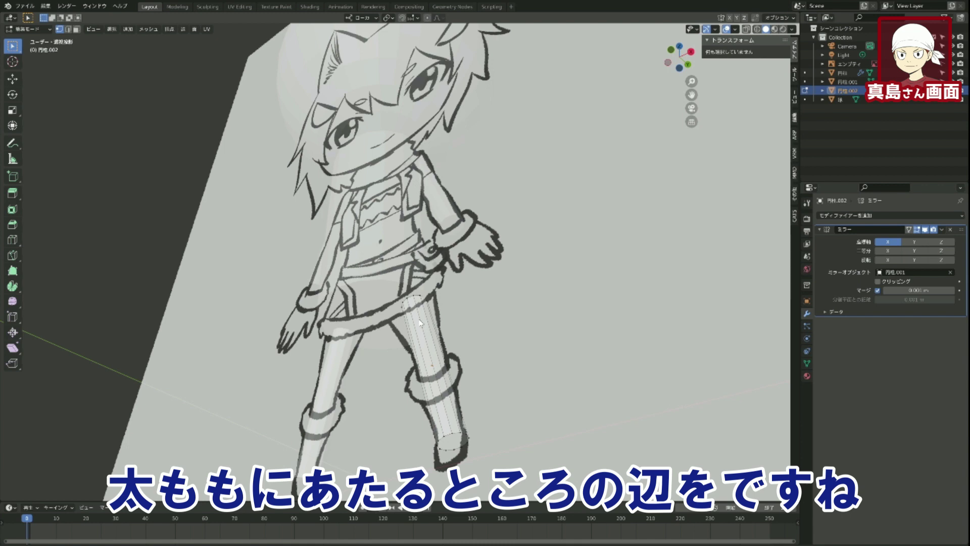
{"action": "left_click", "coordinate": [420, 322], "text": "alt"}
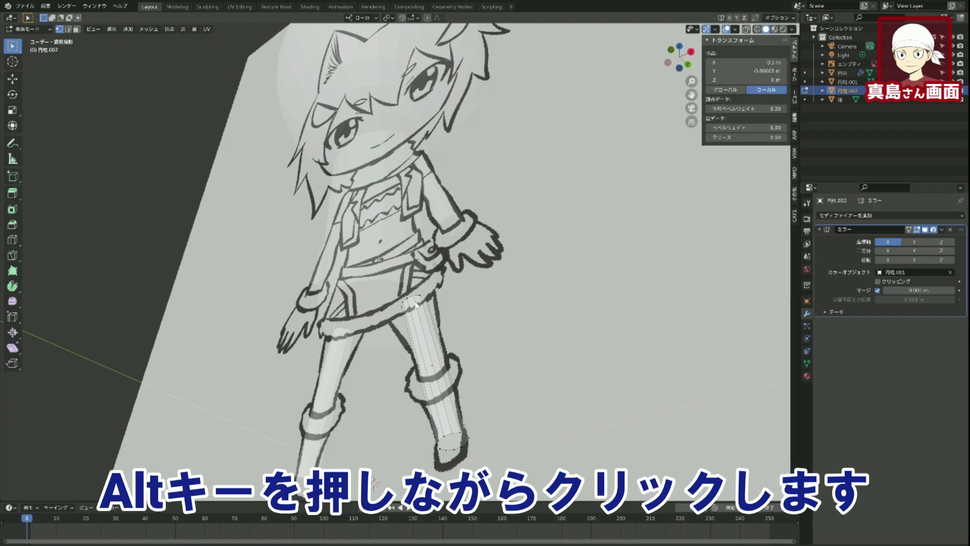
Scale the leg's top edge loop by about 2.236 in front view to flare the thigh.
{"action": "left_click", "coordinate": [418, 298]}
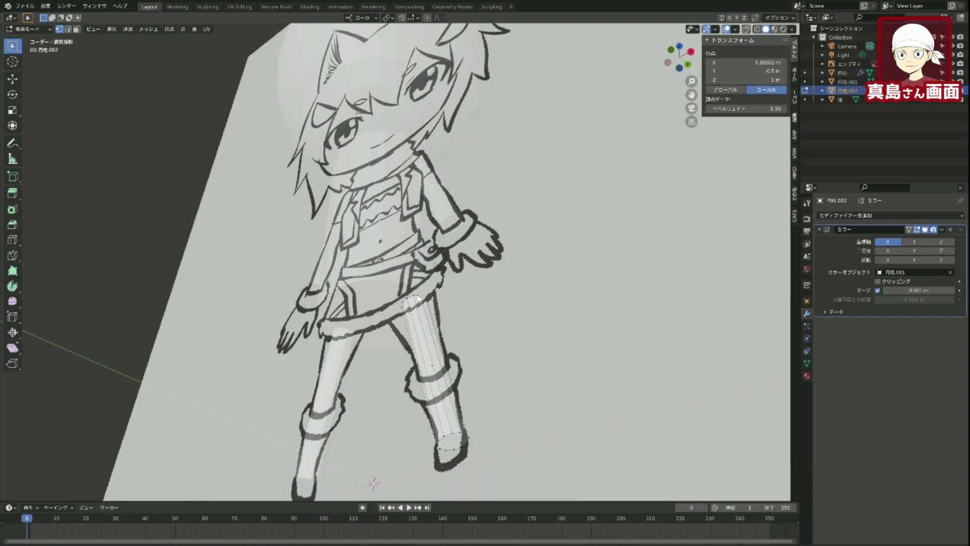
{"action": "left_click", "coordinate": [418, 300], "text": "alt"}
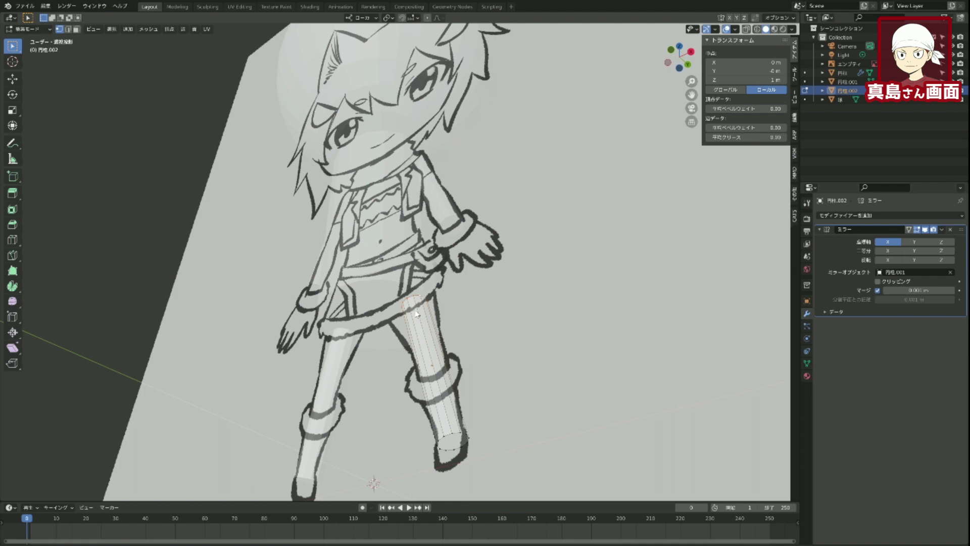
{"action": "mouse_move", "coordinate": [434, 307]}
{"action": "middle_mouse_down"}
{"action": "mouse_move", "coordinate": [539, 359]}
{"action": "mouse_move", "coordinate": [531, 353]}
{"action": "middle_mouse_up"}
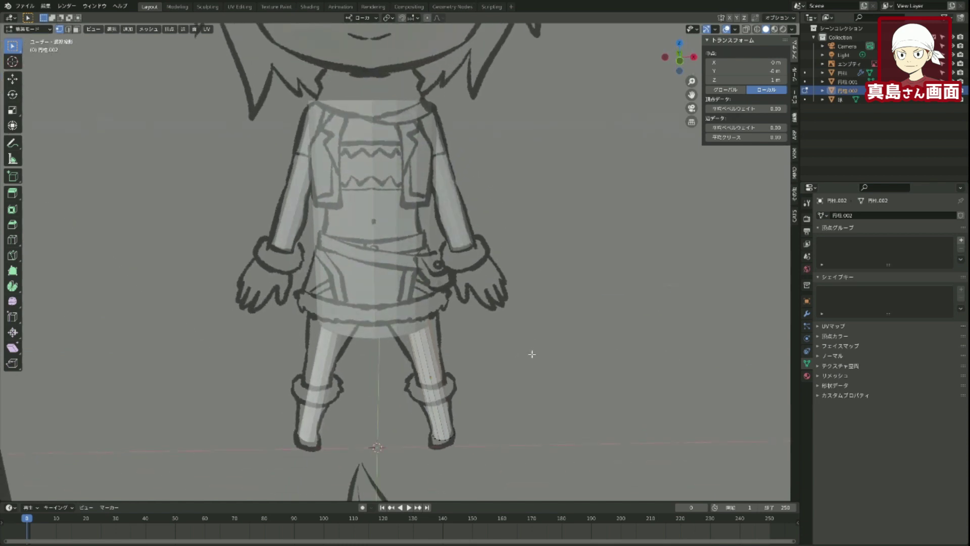
{"action": "key", "text": "KP_1"}
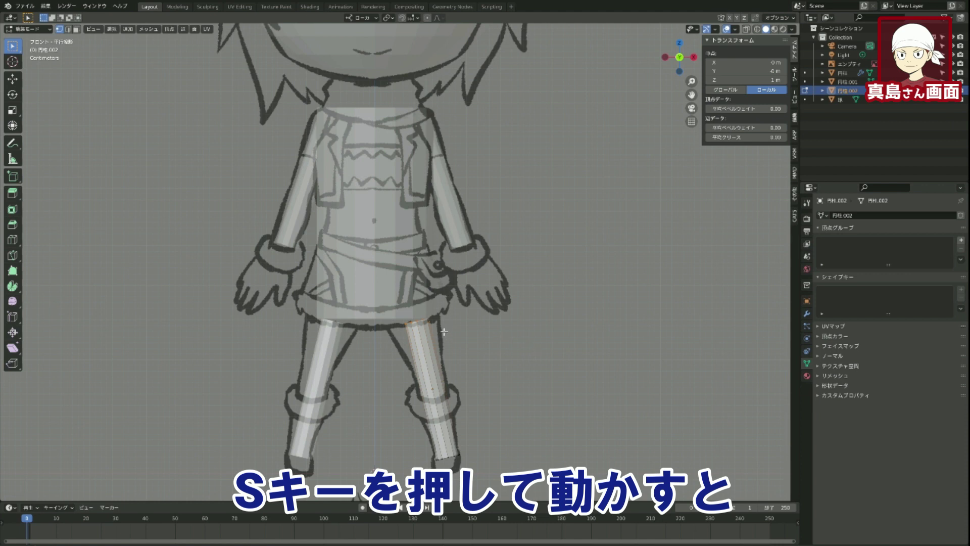
{"action": "key", "text": "s"}
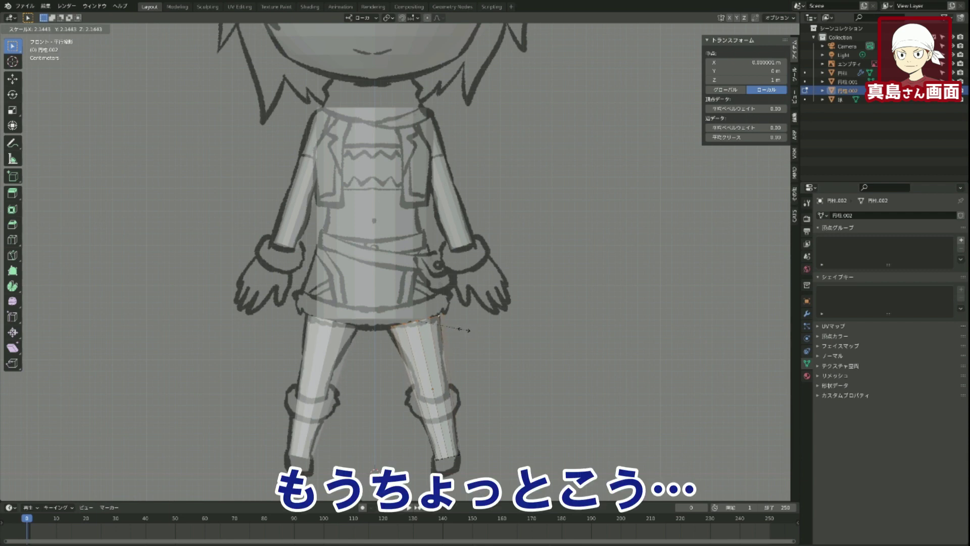
{"action": "left_click", "coordinate": [466, 329]}
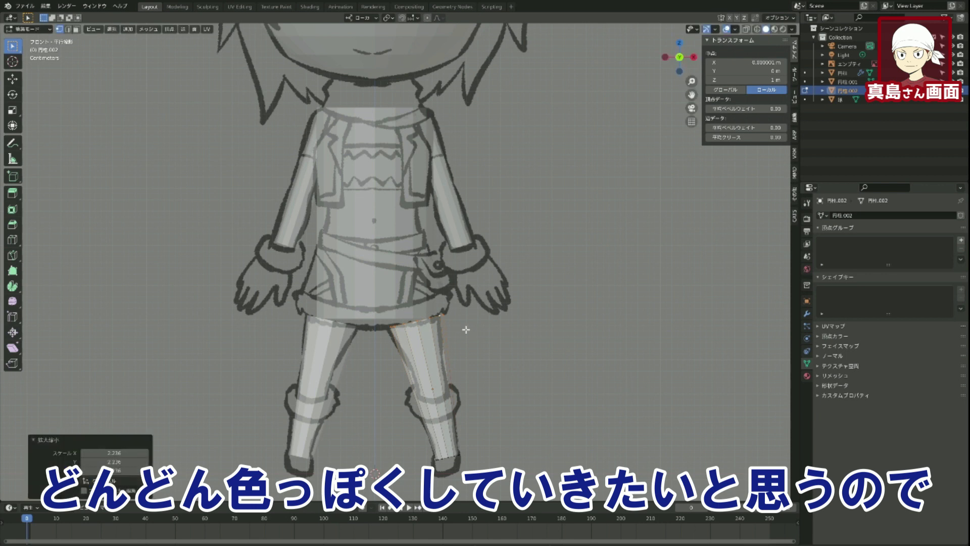
{"action": "middle_click_drag", "start_coordinate": [465, 329], "coordinate": [432, 356]}
{"action": "key", "text": "KP_1"}
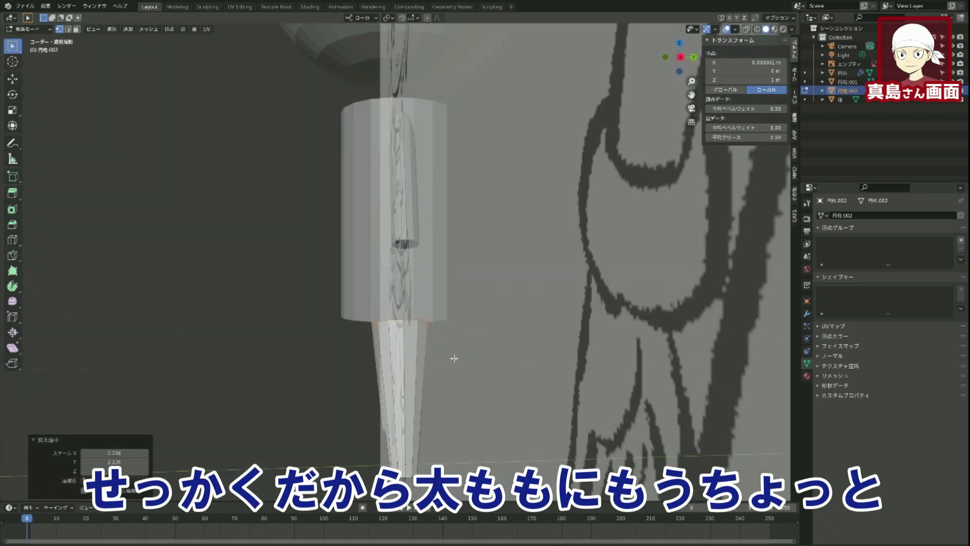
{"action": "scroll", "coordinate": [530, 344], "scroll_direction": "up", "scroll_amount": 1}
{"action": "scroll", "coordinate": [536, 350], "scroll_direction": "up", "scroll_amount": 1}
{"action": "scroll", "coordinate": [528, 352], "scroll_direction": "down", "scroll_amount": 2}
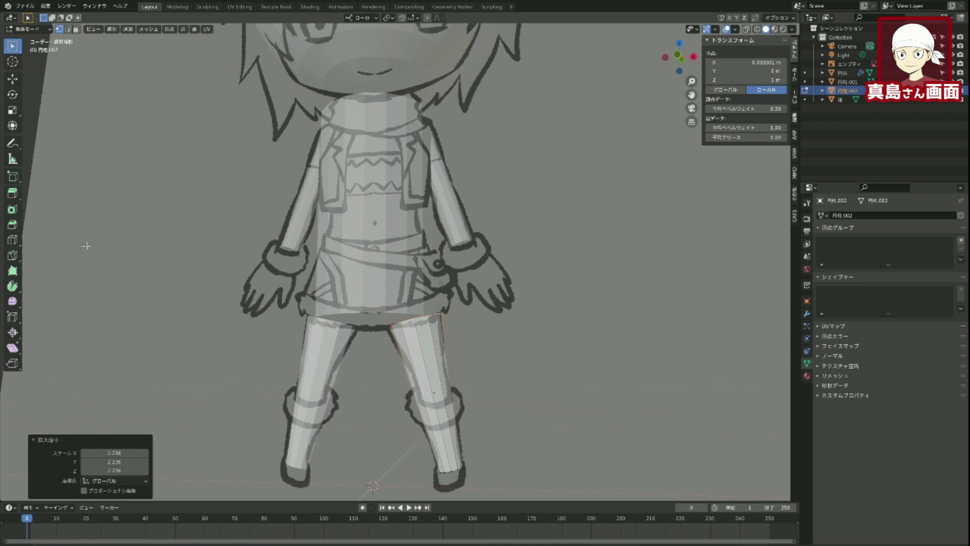
Add a knee loop cut on the leg with the Loop Cut tool and scale it to 0.71.
{"action": "left_click", "coordinate": [14, 241]}
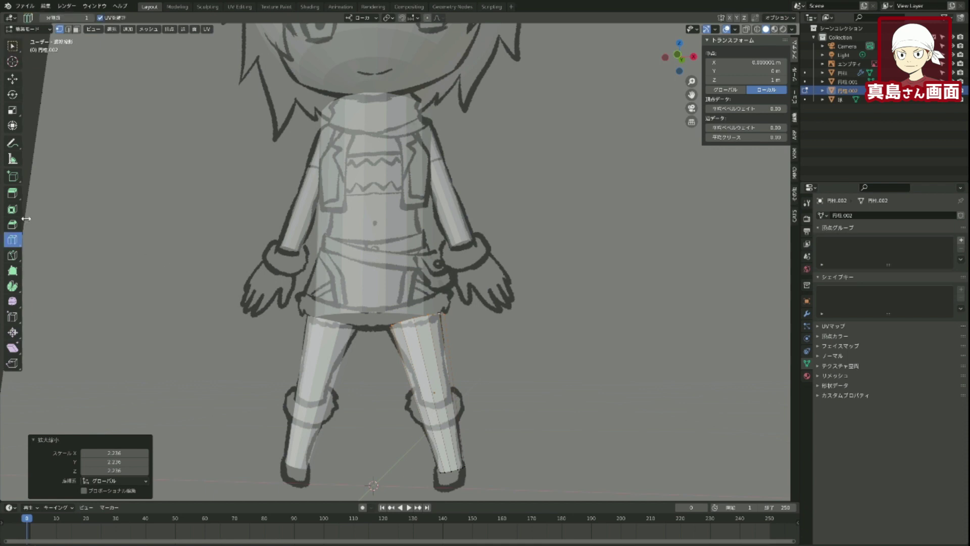
{"action": "left_click_drag", "start_coordinate": [26, 218], "coordinate": [72, 224]}
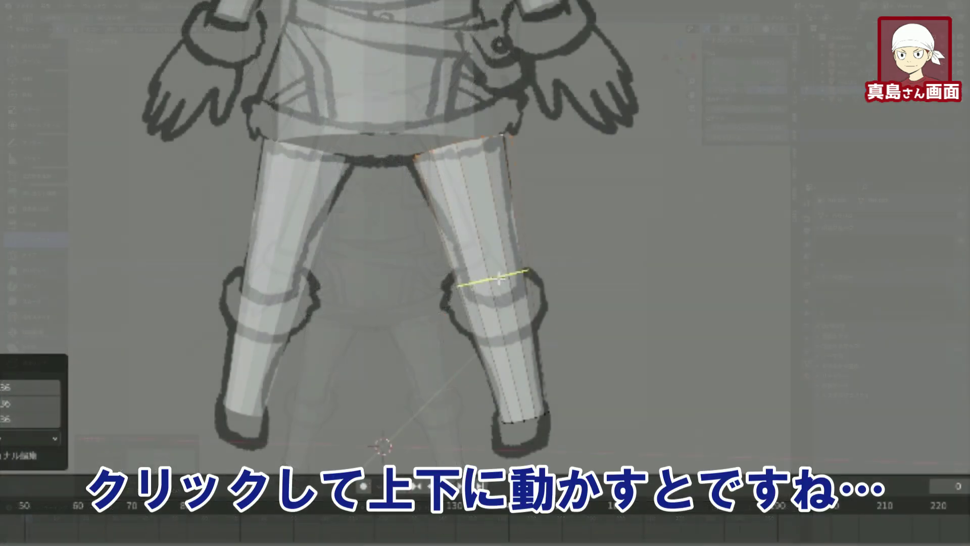
{"action": "left_click", "coordinate": [499, 278]}
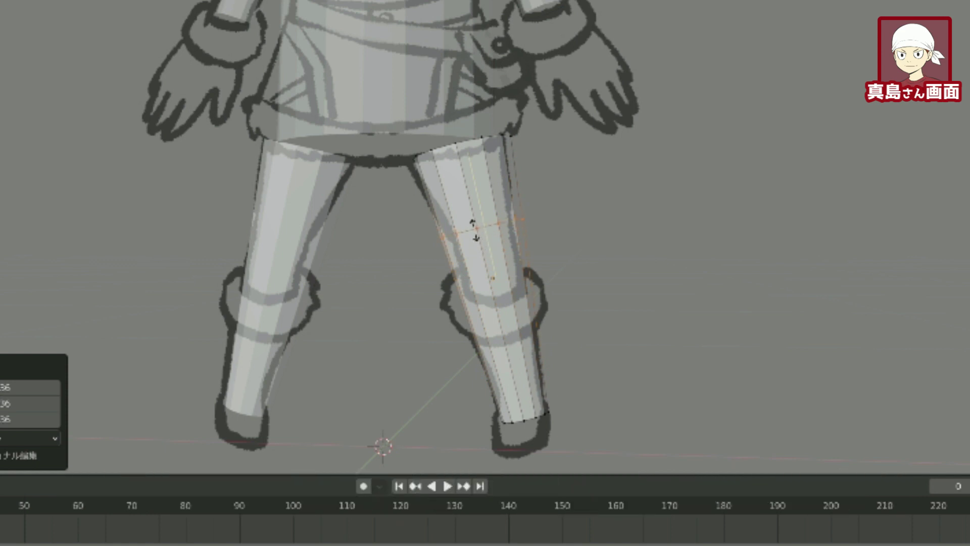
{"action": "left_click", "coordinate": [474, 230]}
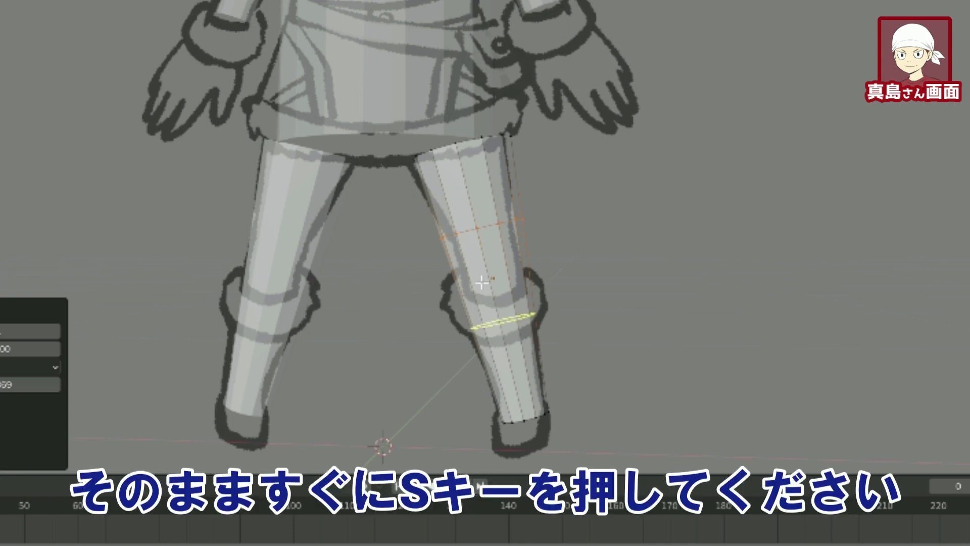
{"action": "key", "text": "s"}
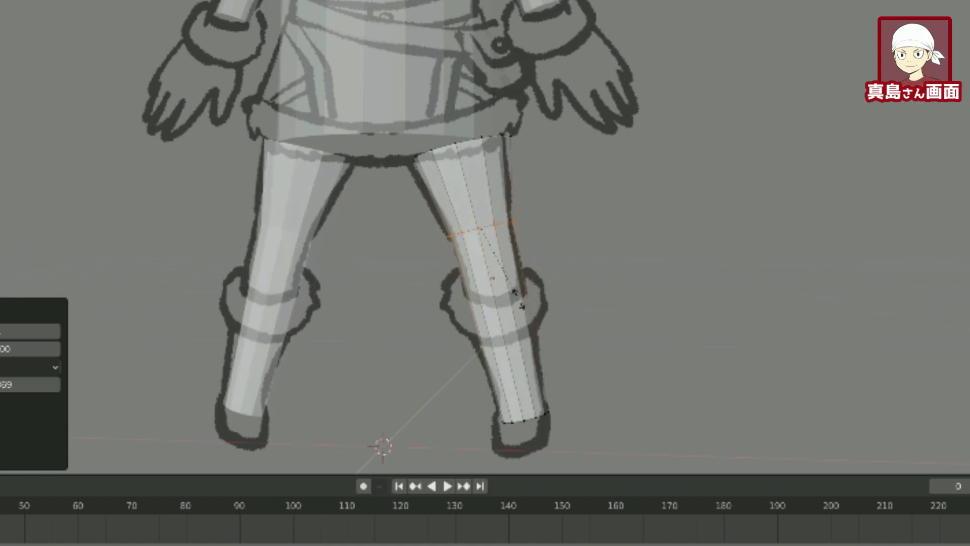
{"action": "left_click", "coordinate": [518, 299]}
Add a second loop cut slid up the leg, leaving it unscaled.
{"action": "mouse_move", "coordinate": [628, 273]}
{"action": "middle_mouse_down"}
{"action": "mouse_move", "coordinate": [458, 303]}
{"action": "mouse_move", "coordinate": [765, 255]}
{"action": "mouse_move", "coordinate": [853, 286]}
{"action": "mouse_move", "coordinate": [542, 256]}
{"action": "mouse_move", "coordinate": [553, 249]}
{"action": "mouse_move", "coordinate": [547, 264]}
{"action": "middle_mouse_up"}
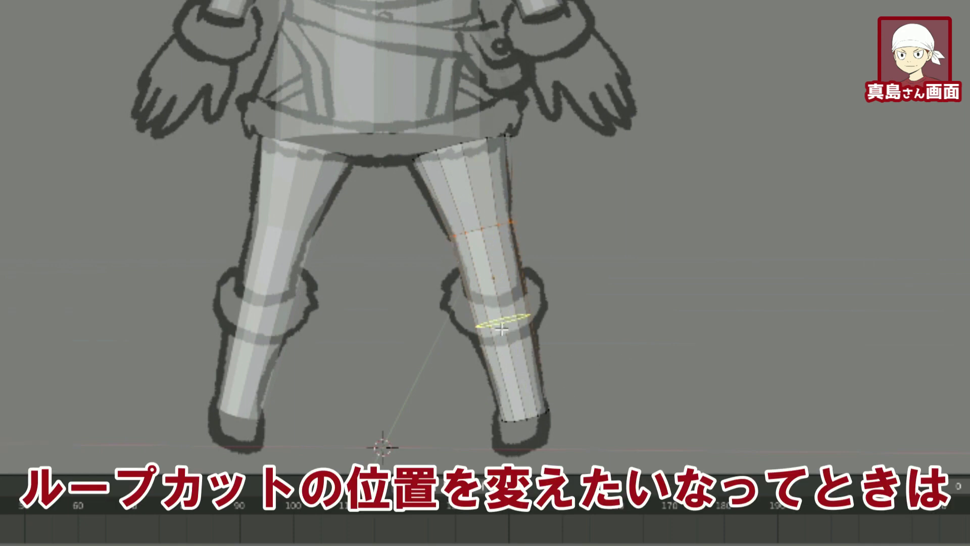
{"action": "left_click_drag", "start_coordinate": [502, 330], "coordinate": [505, 303]}
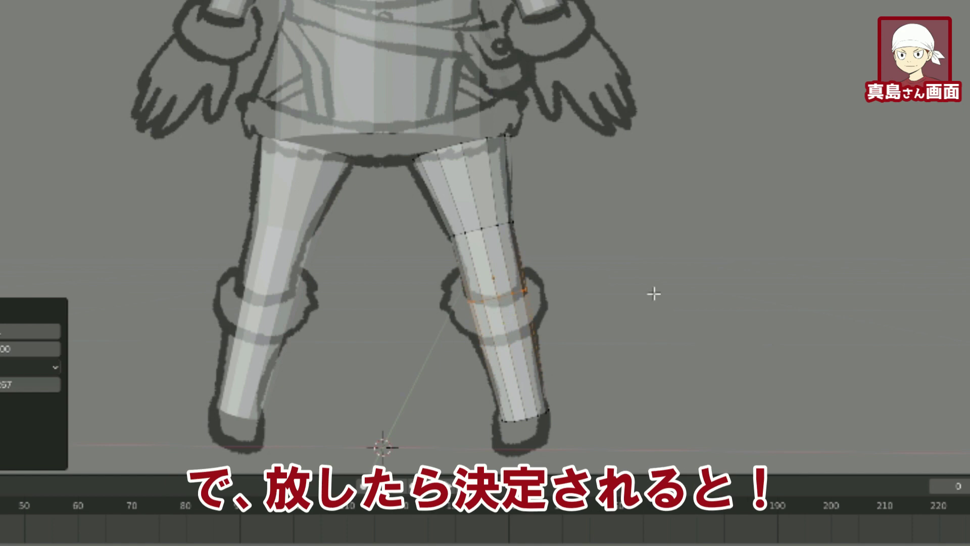
{"action": "mouse_move", "coordinate": [647, 299]}
{"action": "middle_mouse_down"}
{"action": "mouse_move", "coordinate": [604, 318]}
{"action": "mouse_move", "coordinate": [590, 297]}
{"action": "middle_mouse_up"}
{"action": "key", "text": "s"}
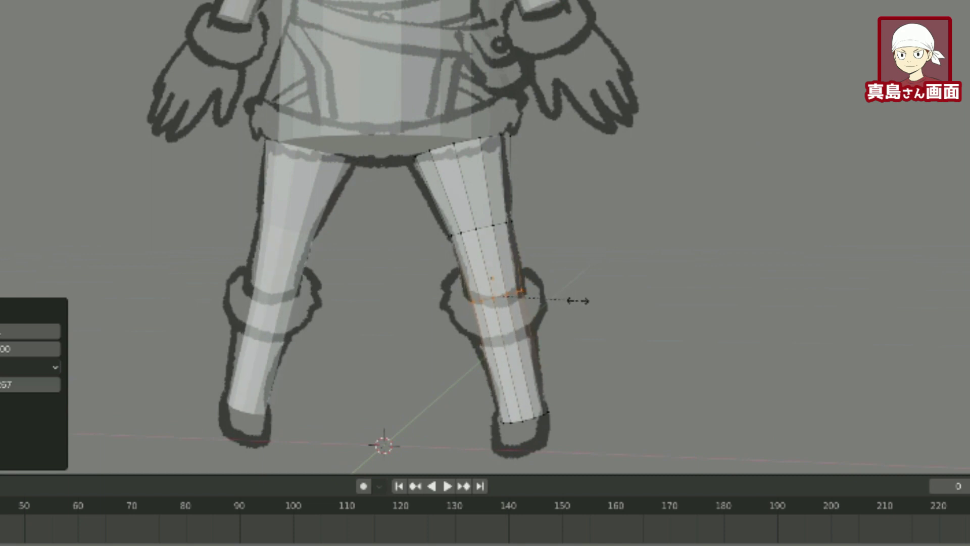
{"action": "right_click", "coordinate": [578, 301]}
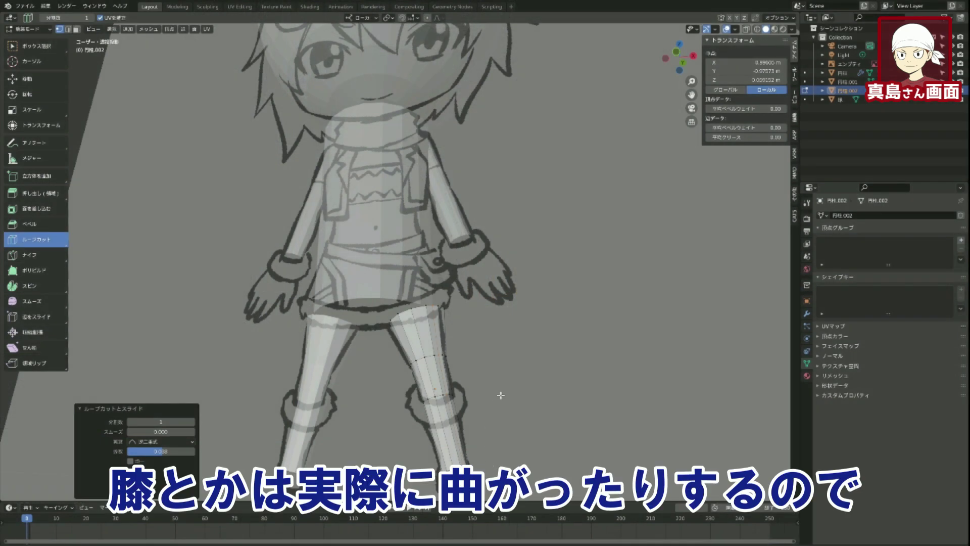
Orbit back to a front view, select torso cylinder 円柱.001, and return to Object Mode.
{"action": "scroll", "coordinate": [501, 395], "scroll_direction": "down", "scroll_amount": 3}
{"action": "middle_click_drag", "start_coordinate": [454, 419], "coordinate": [430, 416]}
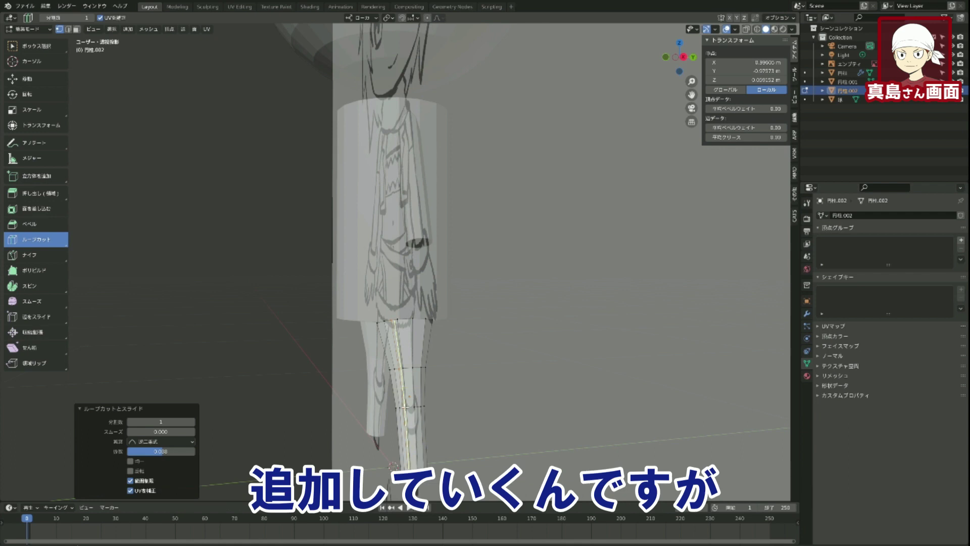
{"action": "mouse_move", "coordinate": [454, 399]}
{"action": "middle_mouse_down"}
{"action": "mouse_move", "coordinate": [520, 405]}
{"action": "mouse_move", "coordinate": [537, 374]}
{"action": "middle_mouse_up"}
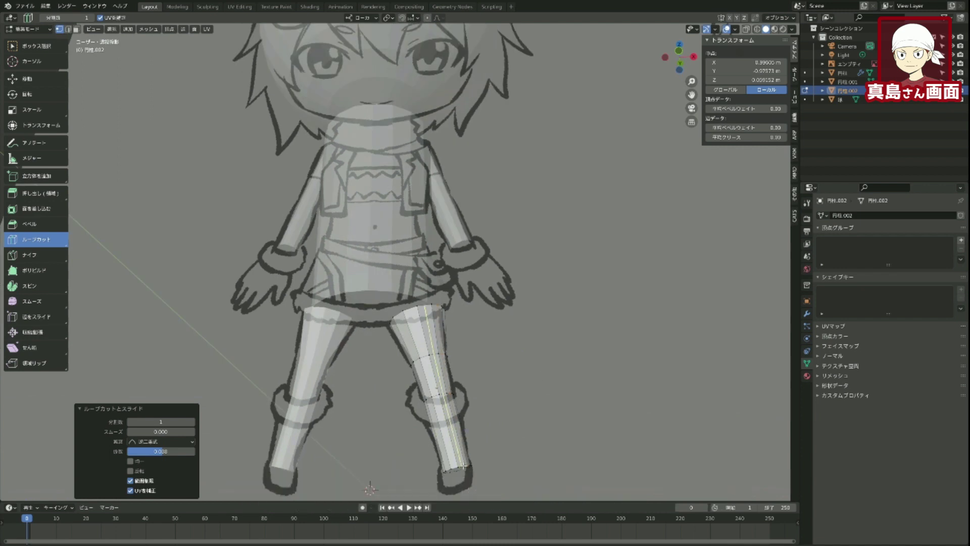
{"action": "middle_click_drag", "start_coordinate": [494, 244], "coordinate": [500, 230]}
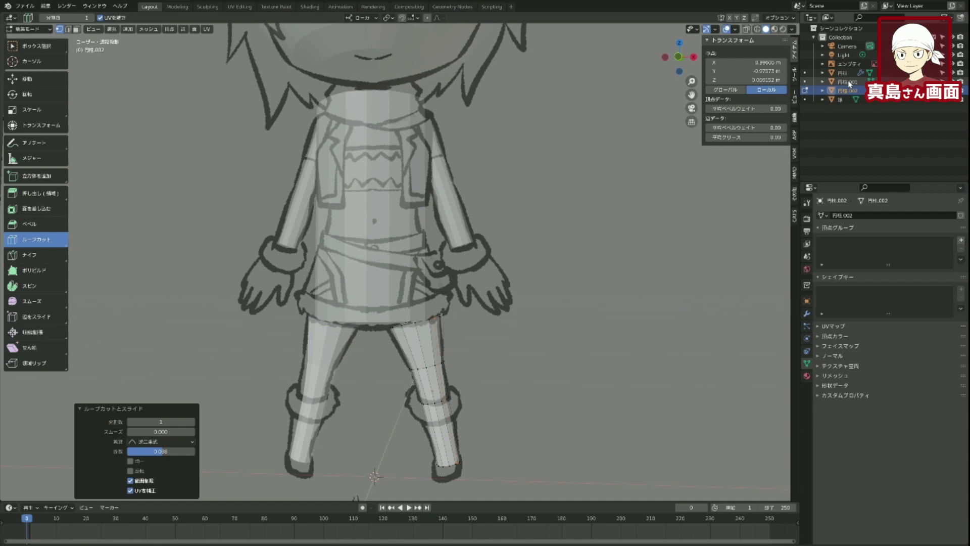
{"action": "left_click", "coordinate": [849, 83]}
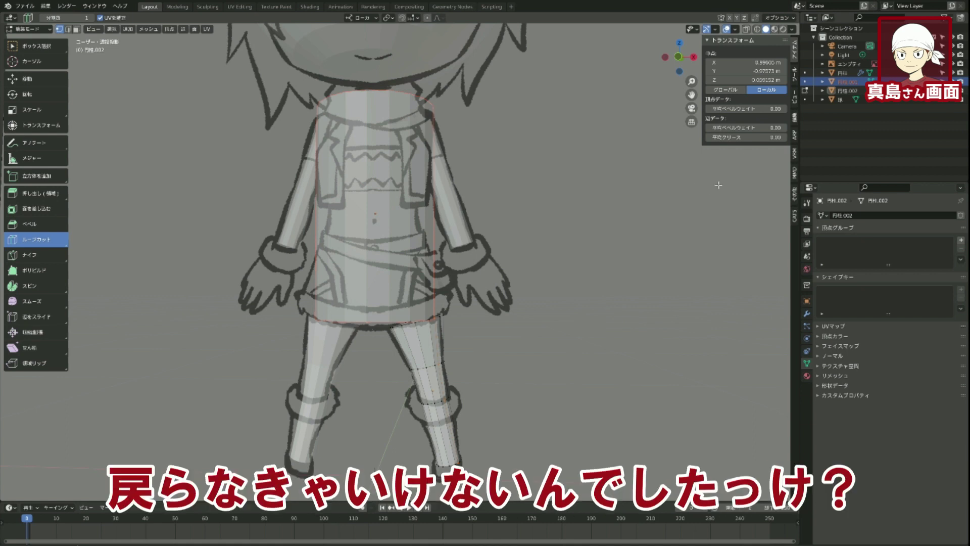
{"action": "key", "text": "Tab"}
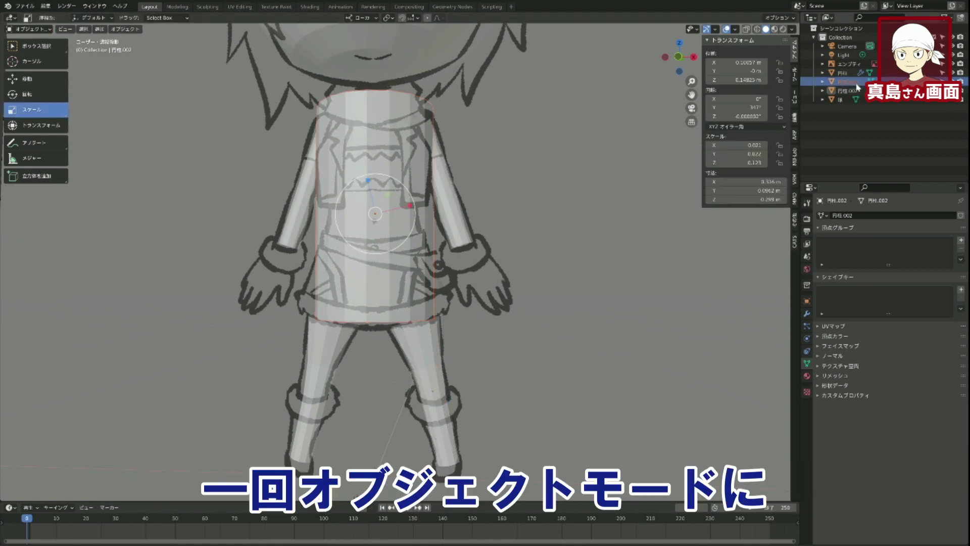
Cut a waist loop into the torso cylinder and scale it in to 0.715.
{"action": "left_click", "coordinate": [849, 90]}
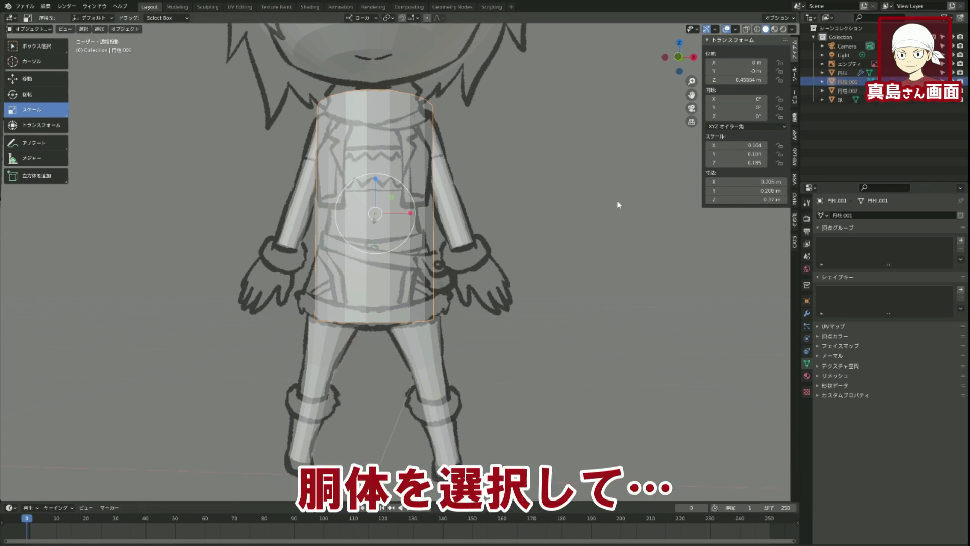
{"action": "key", "text": "Tab"}
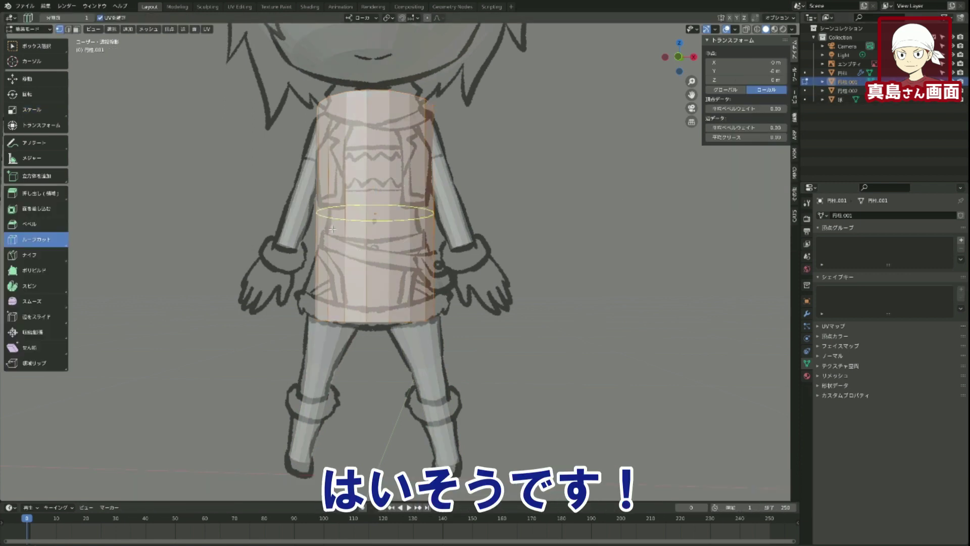
{"action": "left_click", "coordinate": [343, 209]}
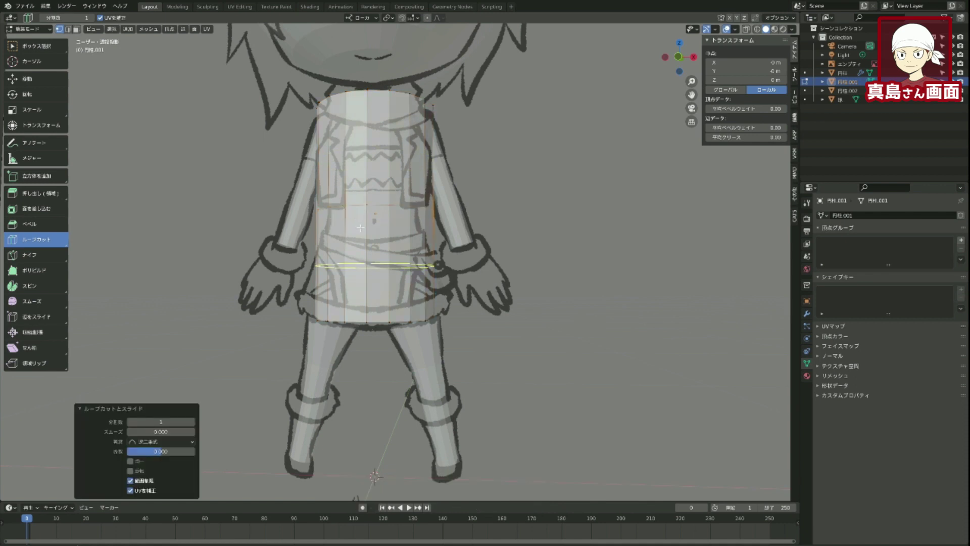
{"action": "key", "text": "s"}
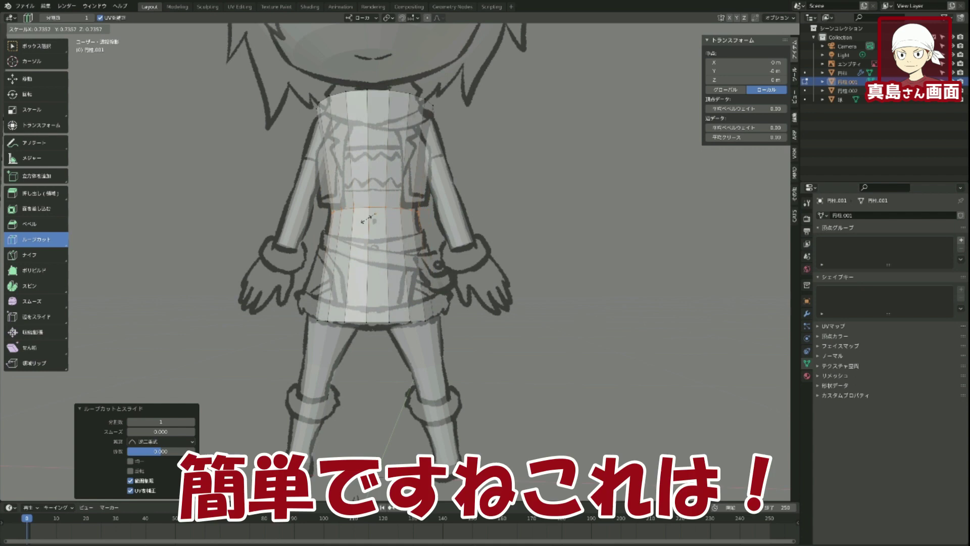
{"action": "left_click", "coordinate": [367, 218]}
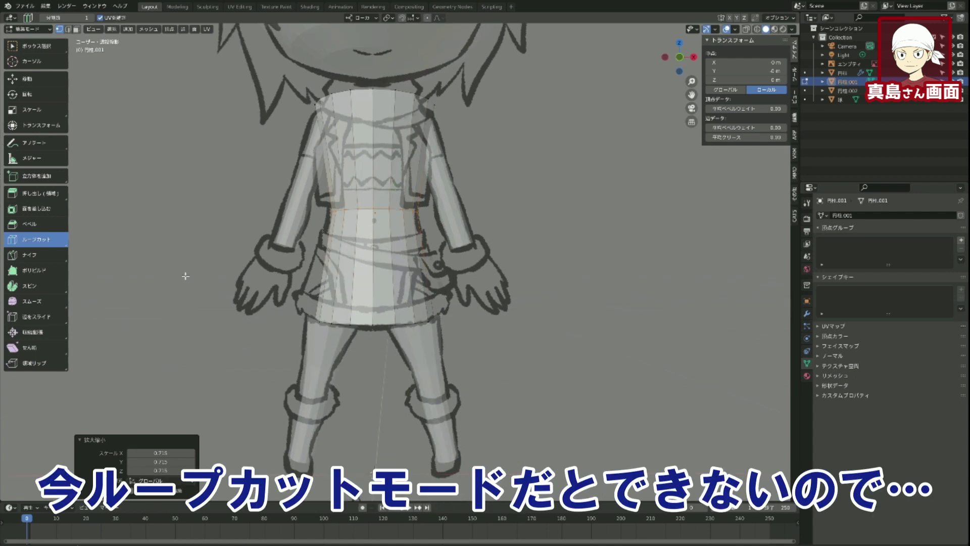
Scale the torso's bottom hem loop out to 1.417 to flare the skirt.
{"action": "left_click", "coordinate": [46, 79]}
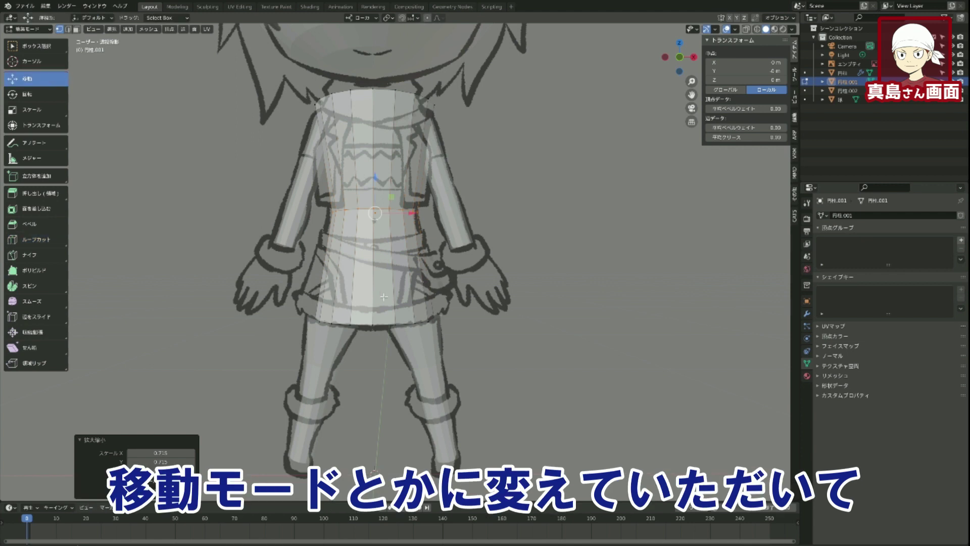
{"action": "left_click", "coordinate": [375, 326], "text": "alt"}
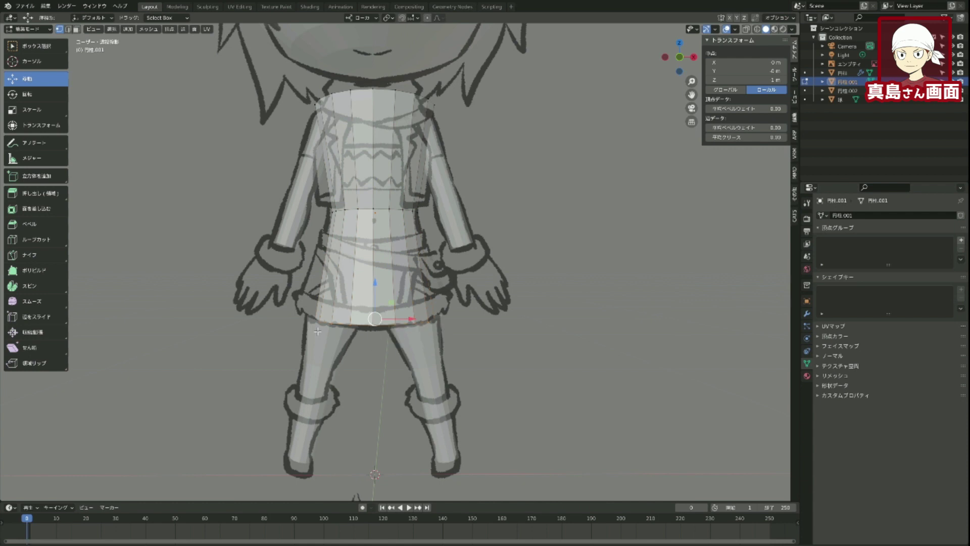
{"action": "key", "text": "s"}
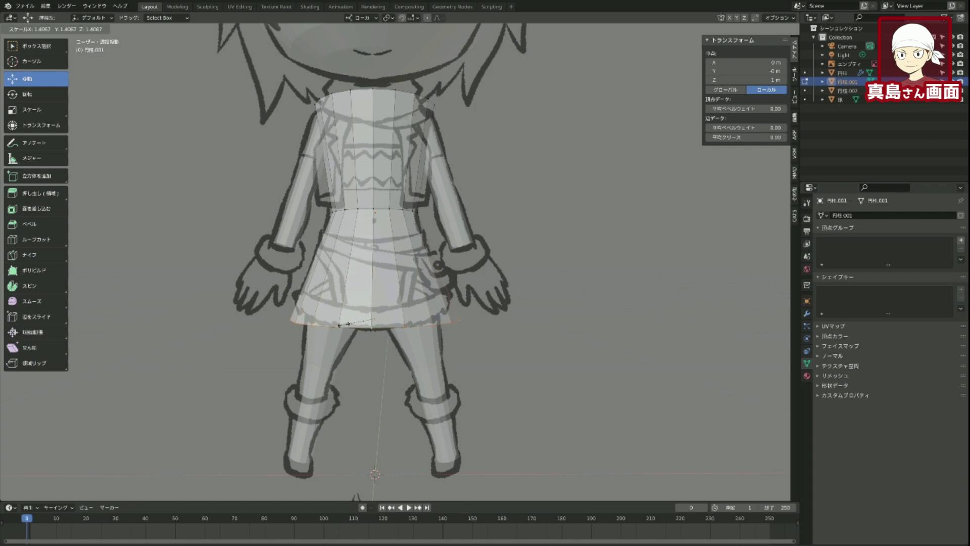
{"action": "left_click", "coordinate": [343, 323]}
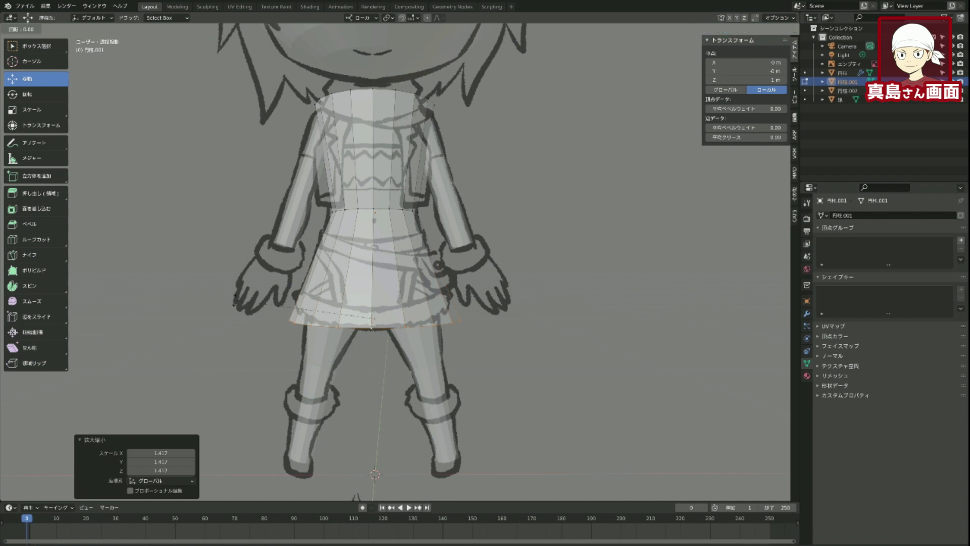
Add a loop cut on the skirt and slide it upward.
{"action": "key", "text": "ctrl+r"}
{"action": "left_click_drag", "start_coordinate": [350, 244], "coordinate": [350, 222]}
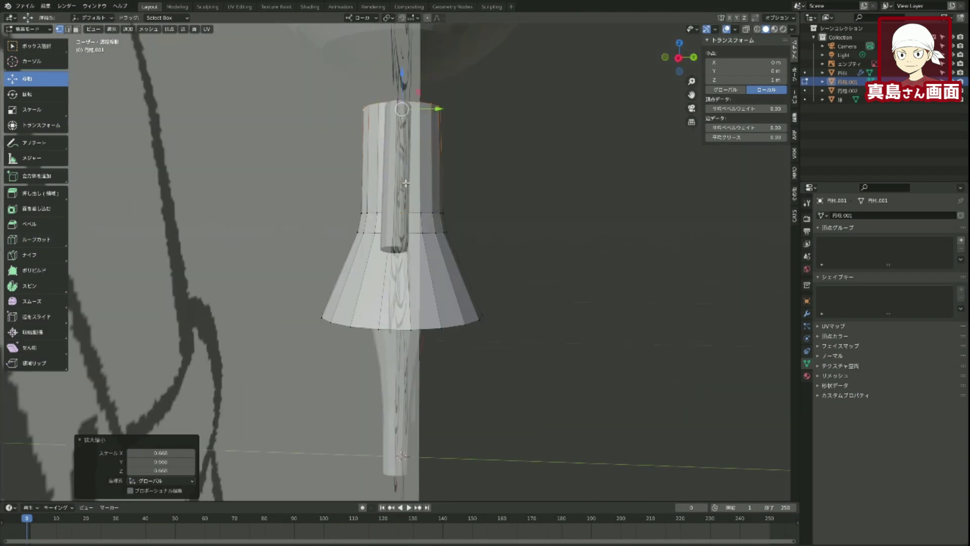
{"action": "mouse_move", "coordinate": [410, 169]}
{"action": "middle_mouse_down"}
{"action": "mouse_move", "coordinate": [412, 181]}
{"action": "mouse_move", "coordinate": [430, 182]}
{"action": "mouse_move", "coordinate": [516, 172]}
{"action": "mouse_move", "coordinate": [498, 189]}
{"action": "middle_mouse_up"}
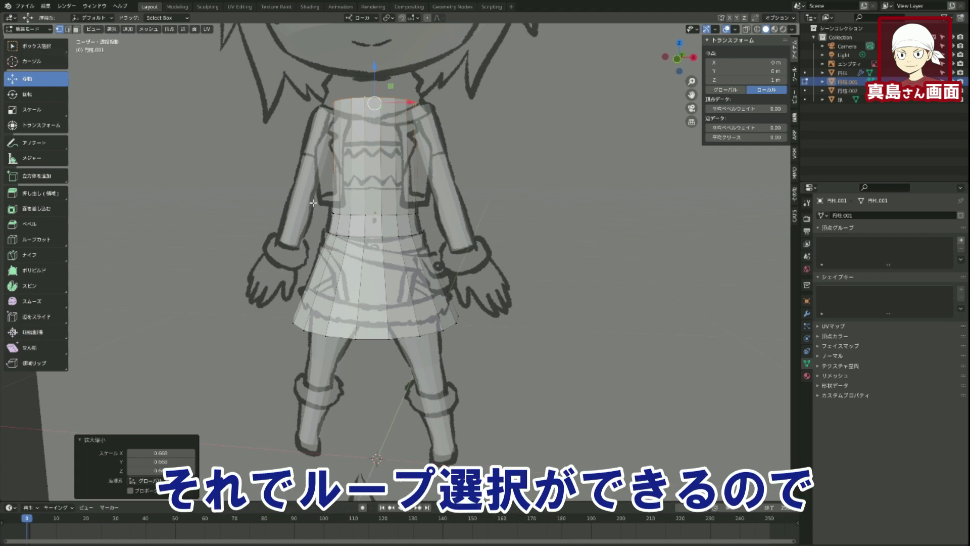
Nudge the torso's waist edge loop slightly forward in side view.
{"action": "left_click", "coordinate": [374, 215], "text": "alt"}
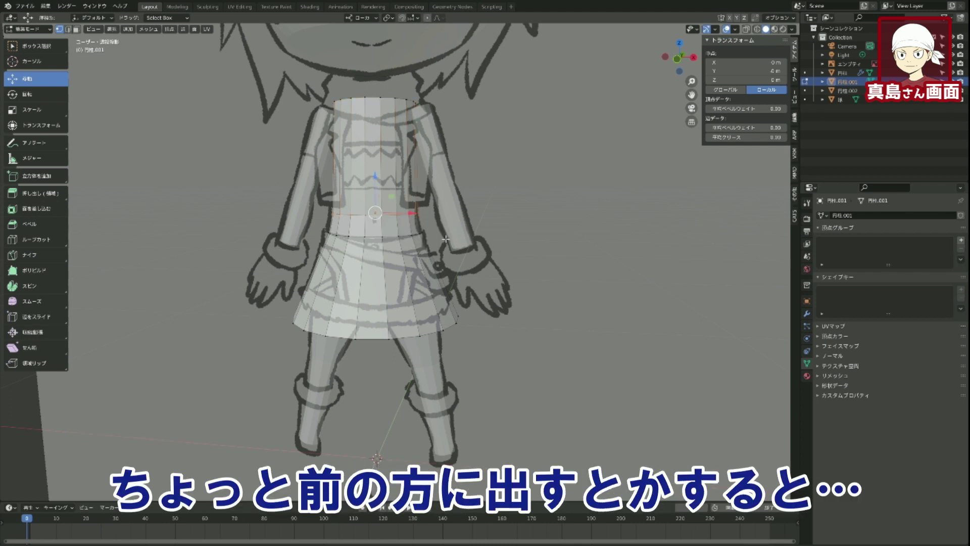
{"action": "key", "text": "KP_3"}
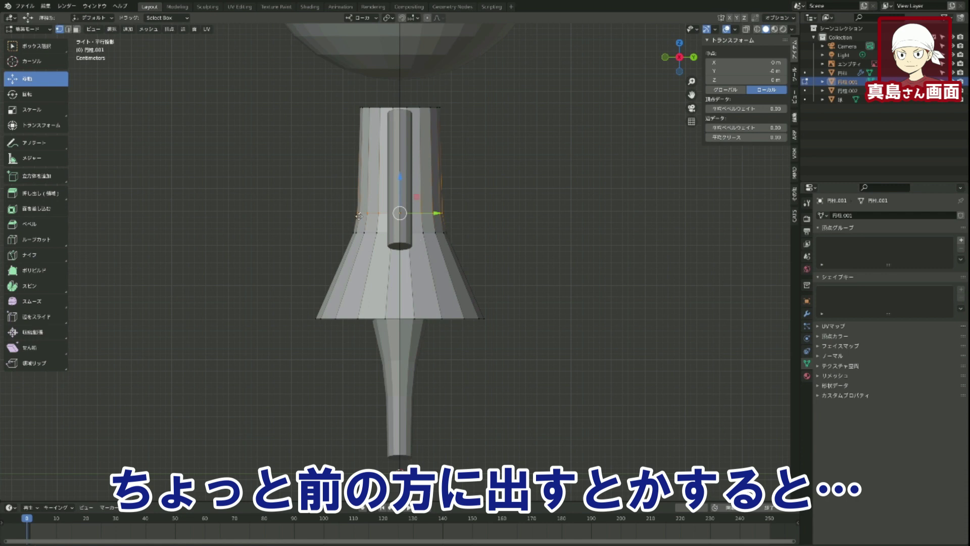
{"action": "key", "text": "g"}
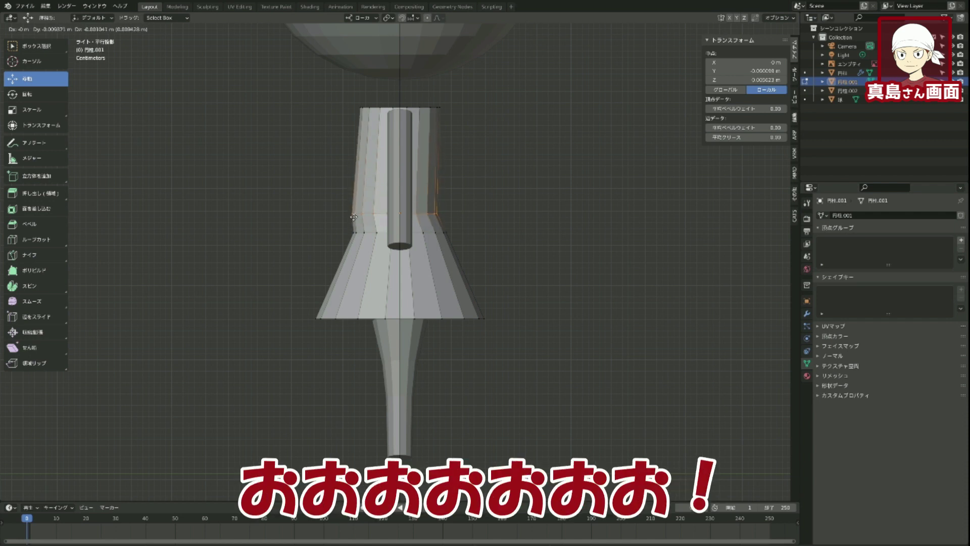
{"action": "left_click", "coordinate": [353, 217]}
{"action": "mouse_move", "coordinate": [454, 230]}
{"action": "middle_mouse_down"}
{"action": "mouse_move", "coordinate": [480, 169]}
{"action": "mouse_move", "coordinate": [498, 251]}
{"action": "mouse_move", "coordinate": [522, 275]}
{"action": "mouse_move", "coordinate": [526, 339]}
{"action": "mouse_move", "coordinate": [496, 405]}
{"action": "mouse_move", "coordinate": [545, 254]}
{"action": "mouse_move", "coordinate": [578, 238]}
{"action": "middle_mouse_up"}
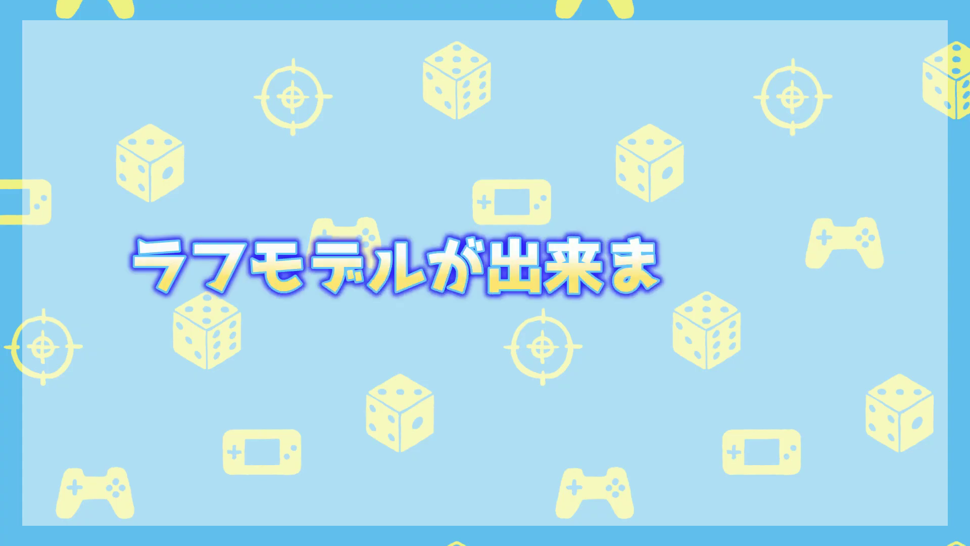